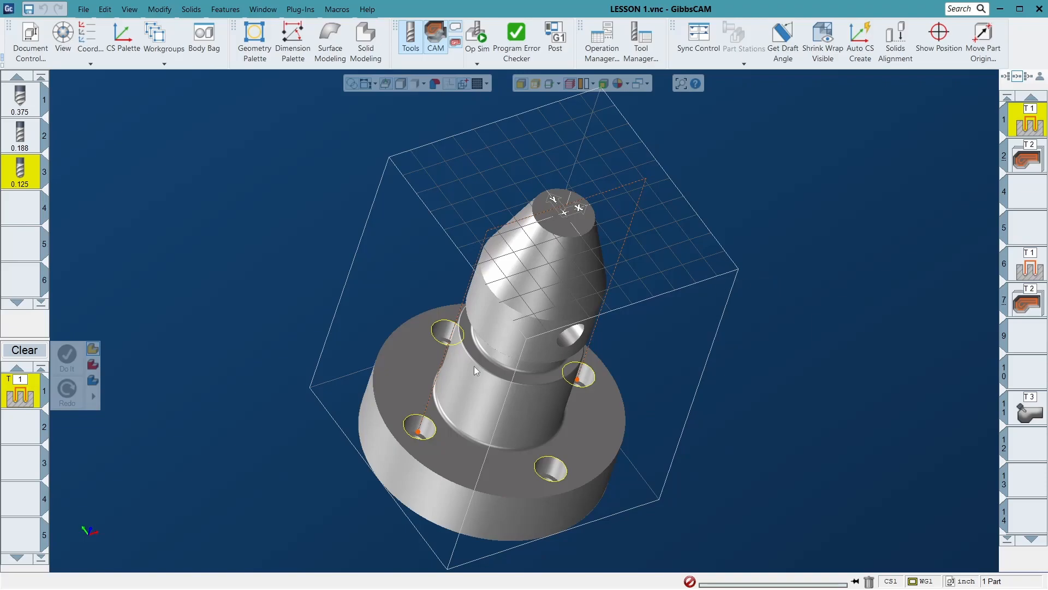
{"action": "left_click", "coordinate": [436, 429]}
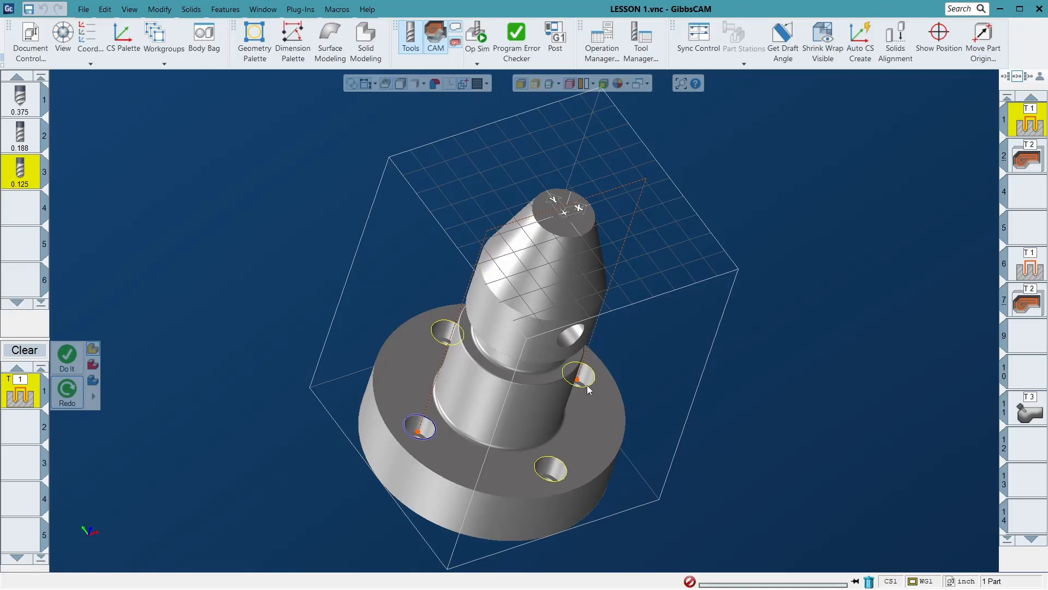
{"action": "middle_click_drag", "start_coordinate": [572, 415], "coordinate": [510, 333]}
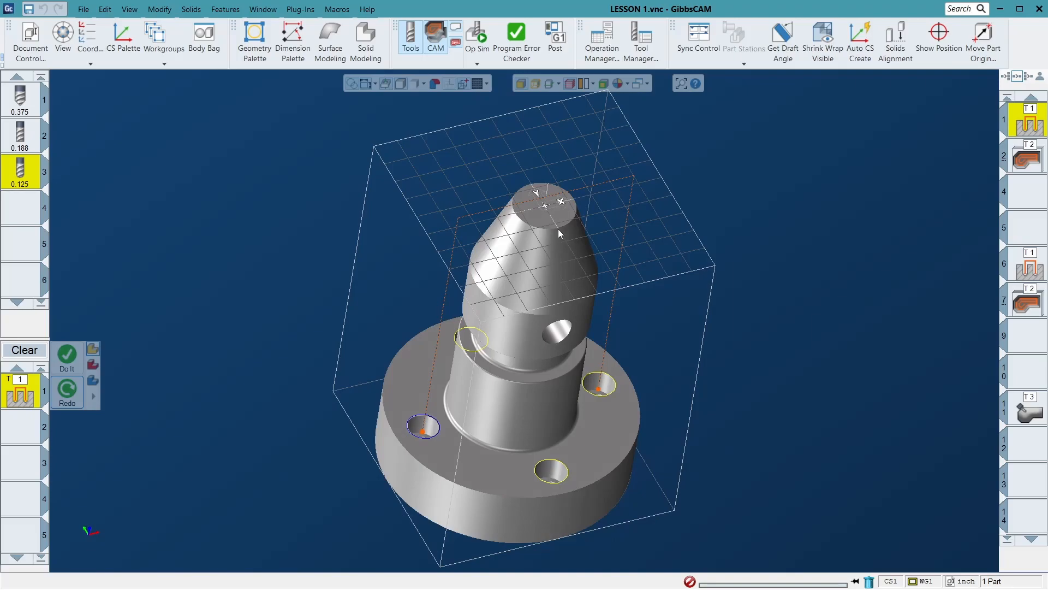
{"action": "double_click", "coordinate": [1027, 119]}
{"action": "left_click", "coordinate": [31, 45]}
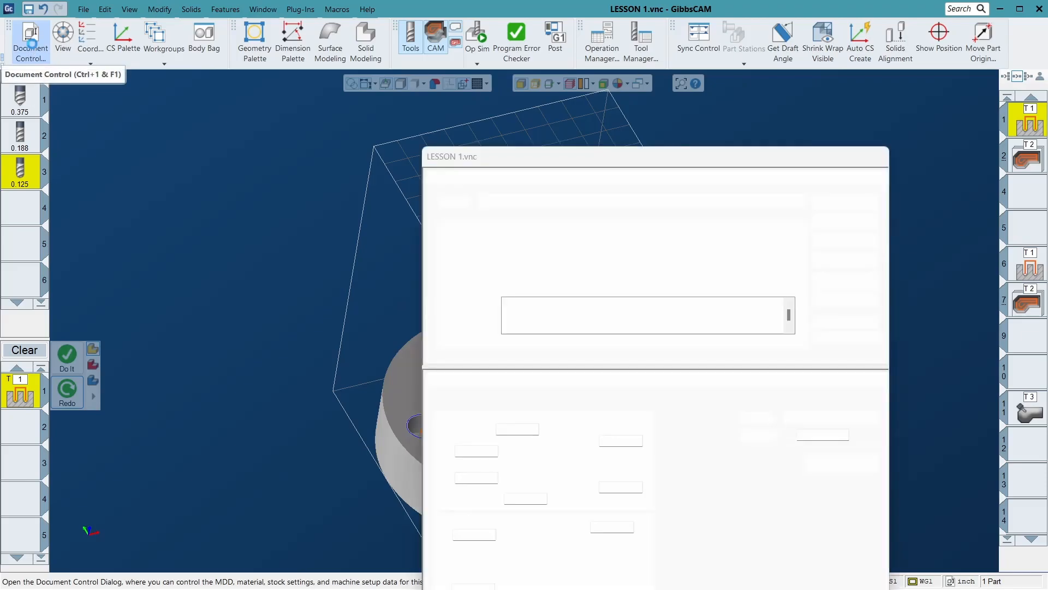
{"action": "left_click", "coordinate": [32, 45]}
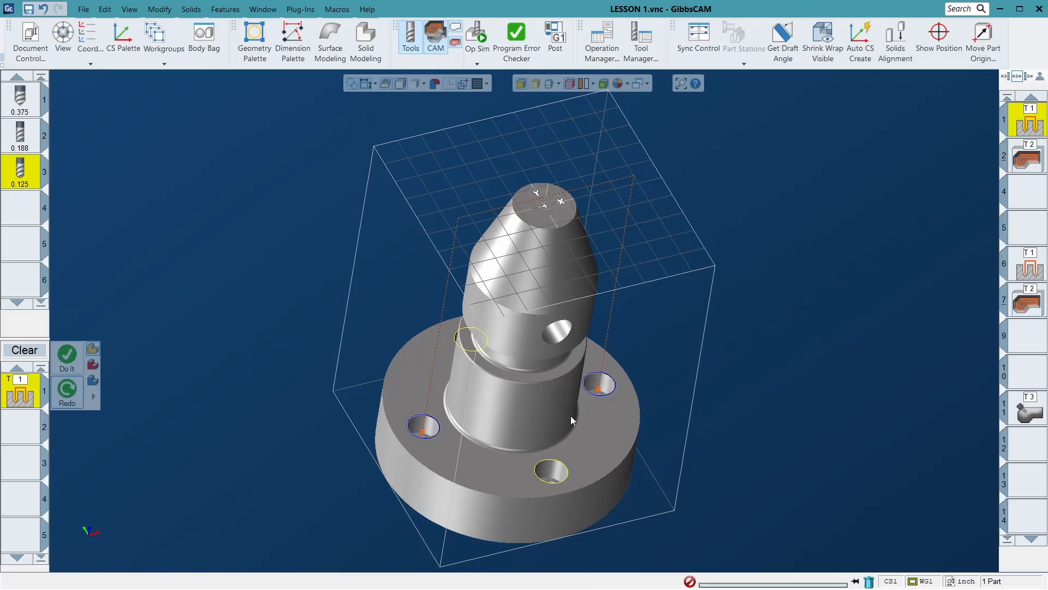
{"action": "middle_click_drag", "start_coordinate": [463, 357], "coordinate": [558, 390]}
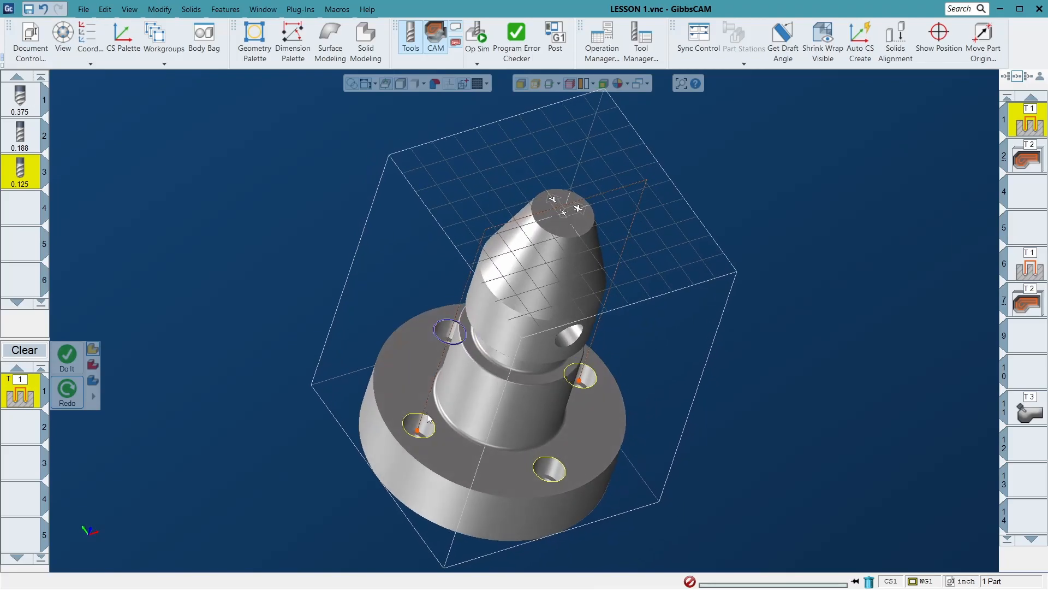
{"action": "left_click", "coordinate": [590, 383], "text": "ctrl"}
{"action": "left_click", "coordinate": [709, 421]}
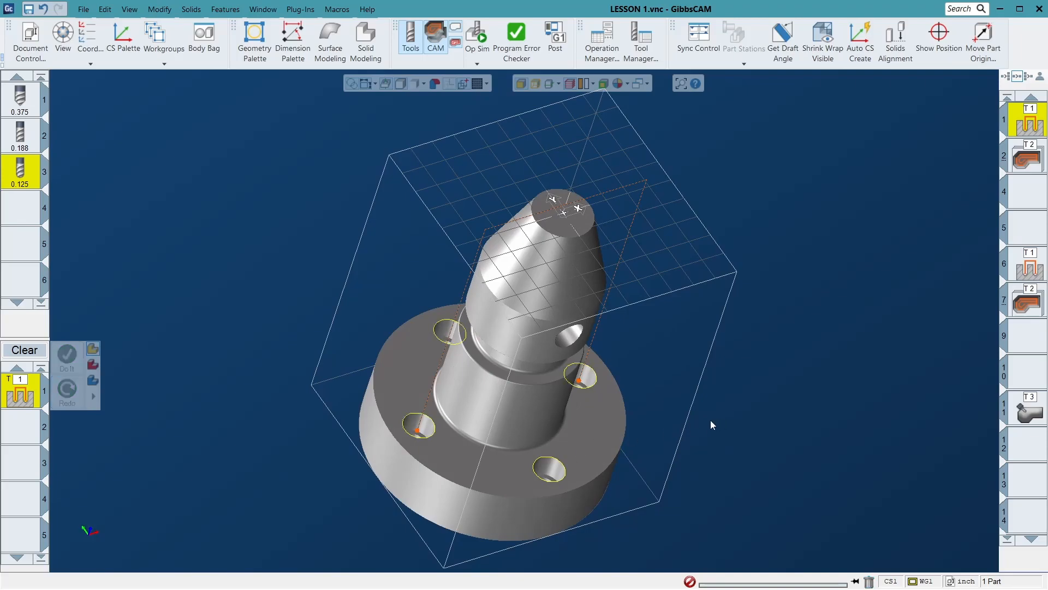
- Select all four flange holes and recalculate the T1 drilling operation in slot 1 for them
{"action": "left_click", "coordinate": [572, 384]}
{"action": "left_click", "coordinate": [459, 341], "text": "ctrl"}
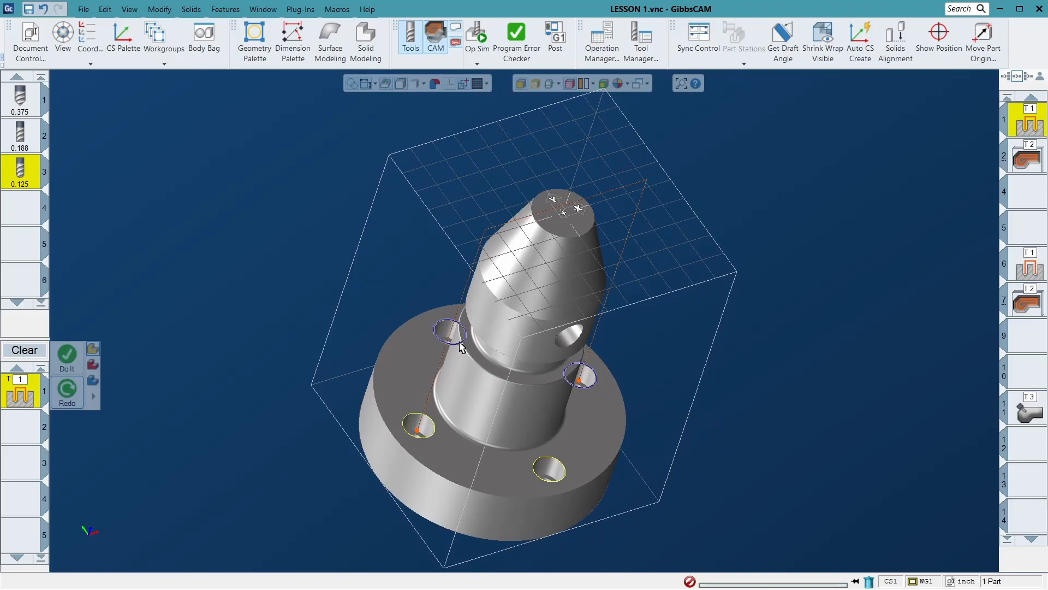
{"action": "left_click", "coordinate": [421, 423], "text": "ctrl"}
{"action": "left_click", "coordinate": [553, 464], "text": "ctrl"}
{"action": "left_click", "coordinate": [74, 407]}
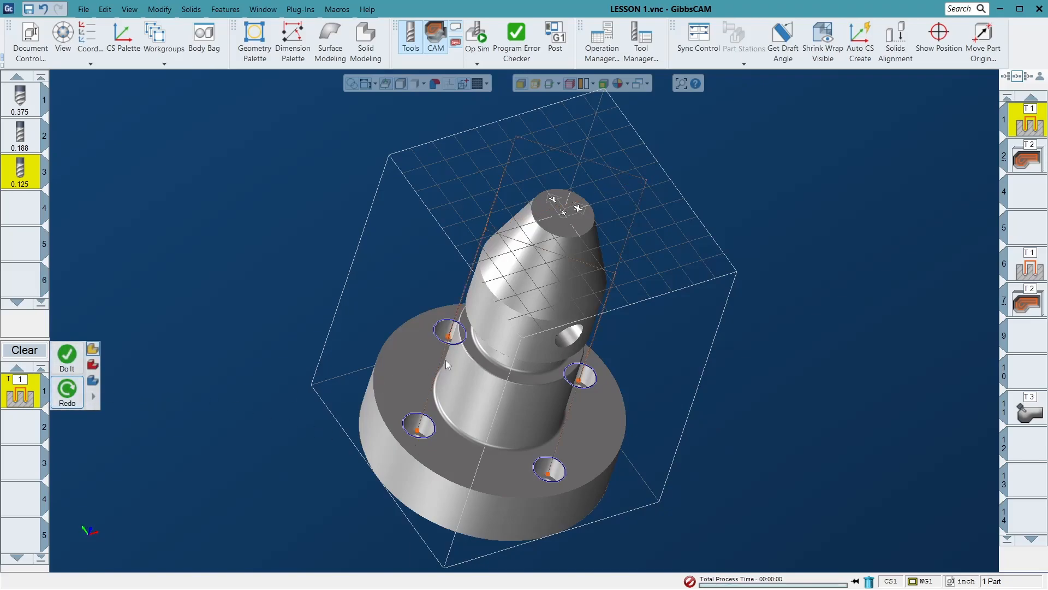
{"action": "middle_click_drag", "start_coordinate": [552, 322], "coordinate": [458, 331]}
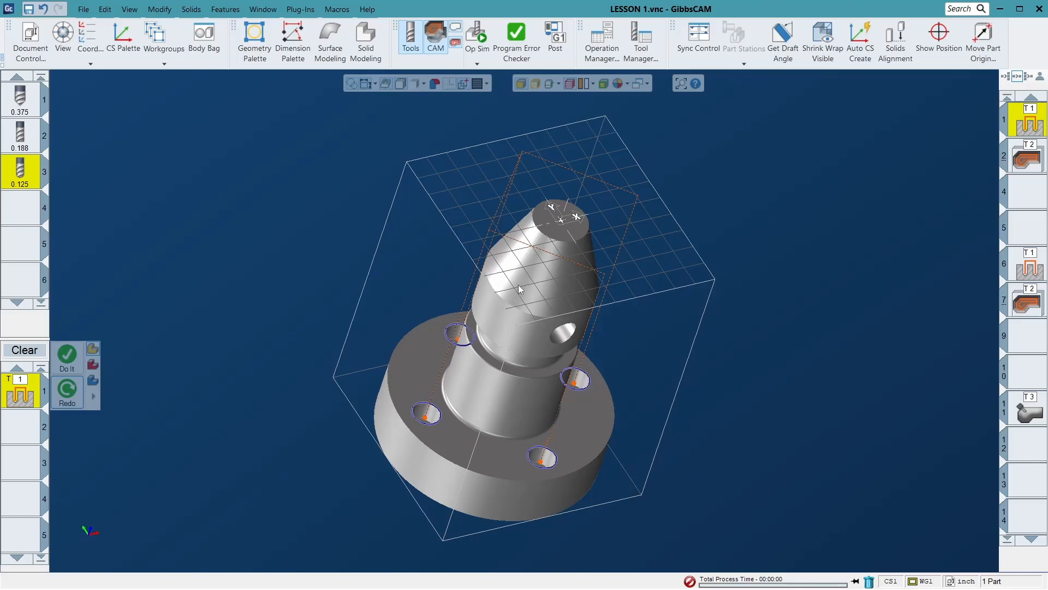
{"action": "middle_click_drag", "start_coordinate": [437, 374], "coordinate": [453, 333]}
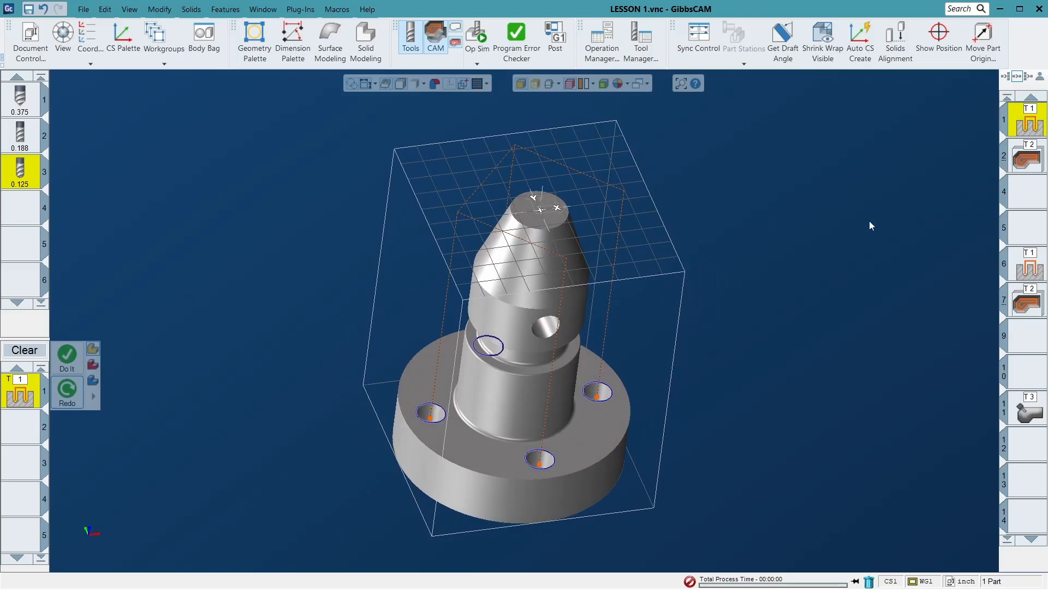
- Load the T2 operations in slot 2, set them to all four flange holes and recalculate them
{"action": "left_click", "coordinate": [1028, 158]}
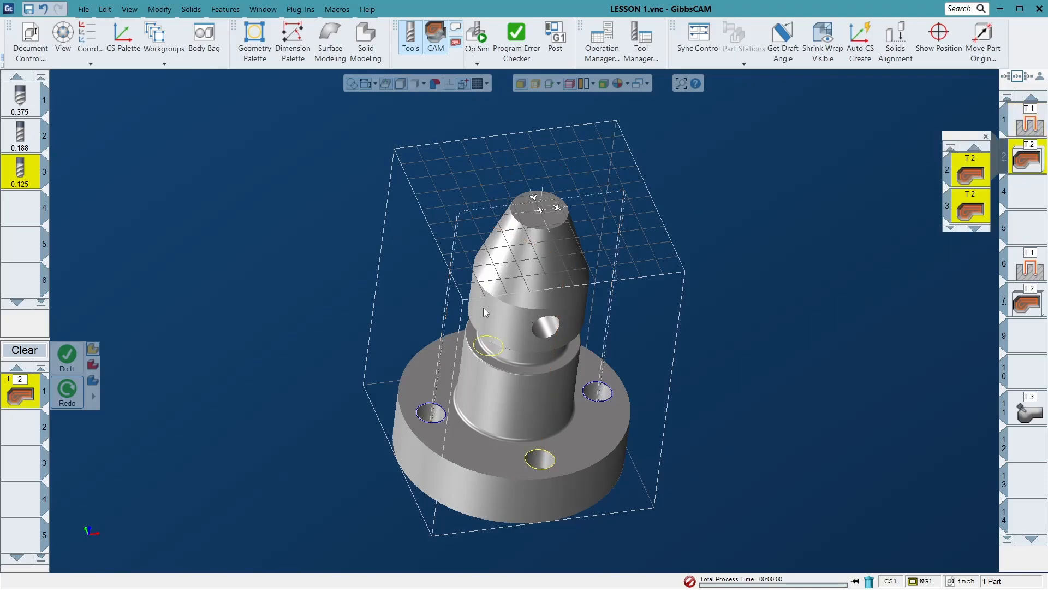
{"action": "left_click", "coordinate": [494, 355]}
{"action": "left_click", "coordinate": [594, 403], "text": "shift"}
{"action": "left_click", "coordinate": [544, 449], "text": "shift"}
{"action": "left_click", "coordinate": [435, 422], "text": "shift"}
{"action": "left_click", "coordinate": [69, 391]}
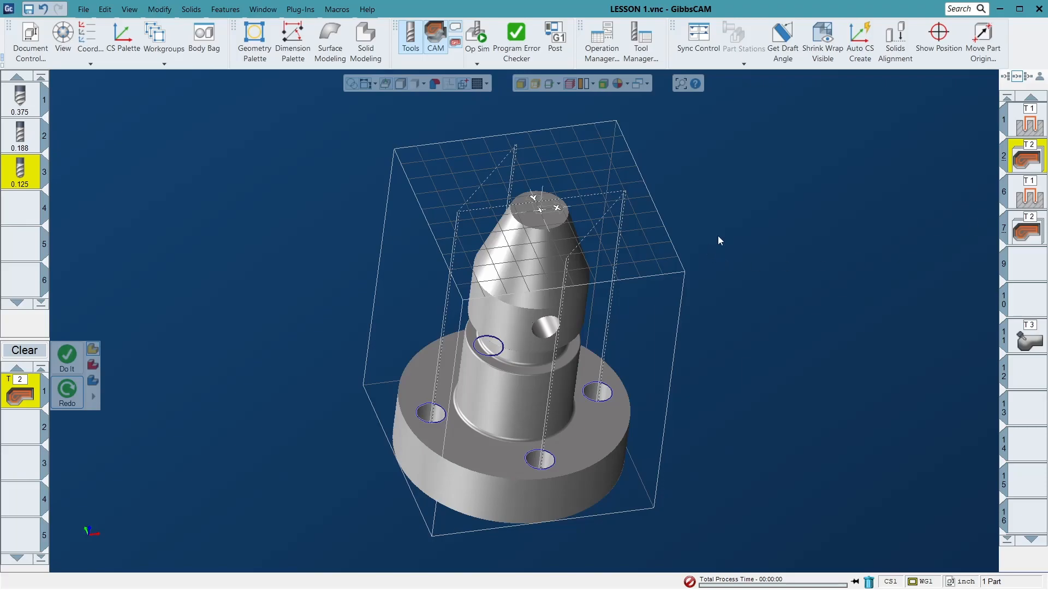
- Examine the drill settings of the slot 1 Holes process and the machine definition in the document settings
{"action": "left_click", "coordinate": [1027, 129]}
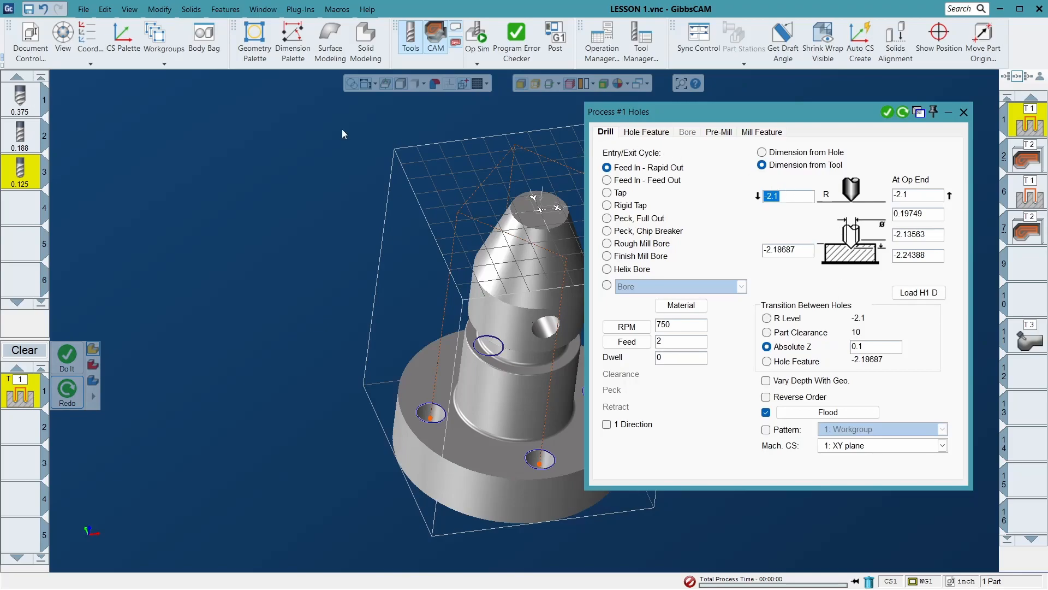
{"action": "left_click", "coordinate": [30, 49]}
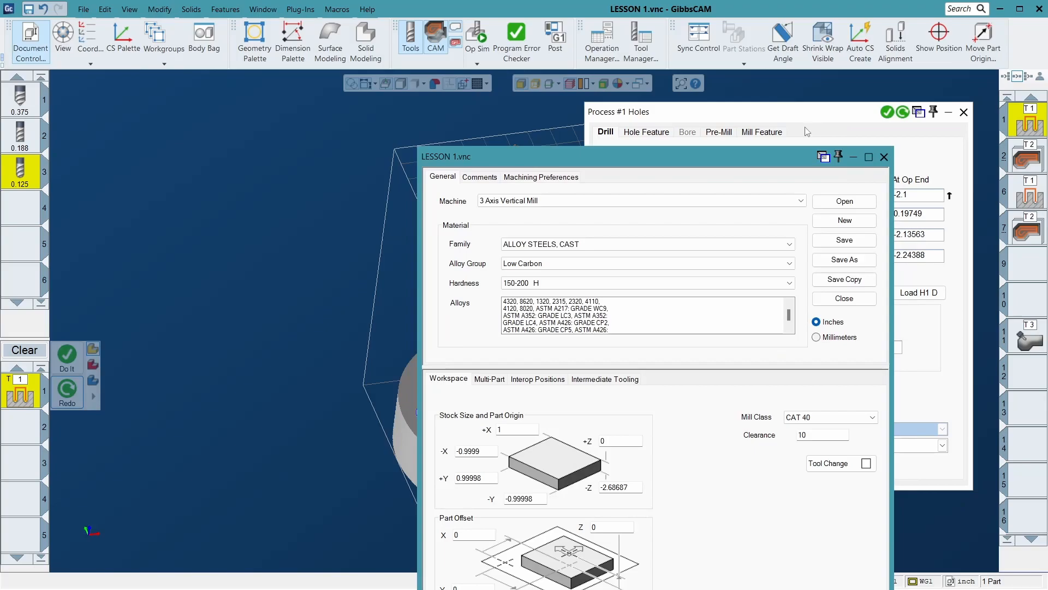
{"action": "left_click", "coordinate": [884, 156]}
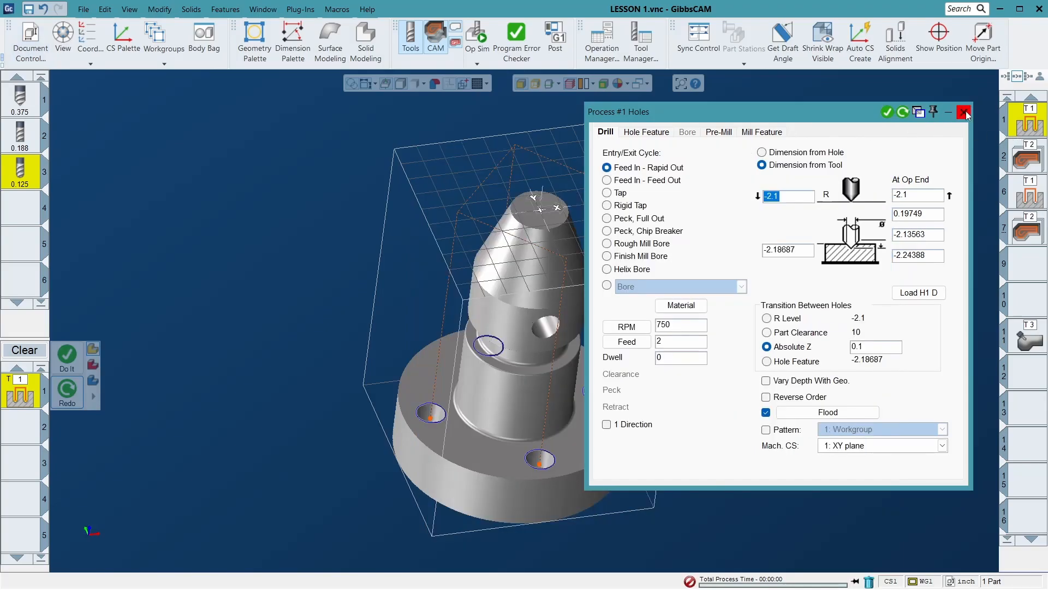
{"action": "left_click", "coordinate": [948, 115]}
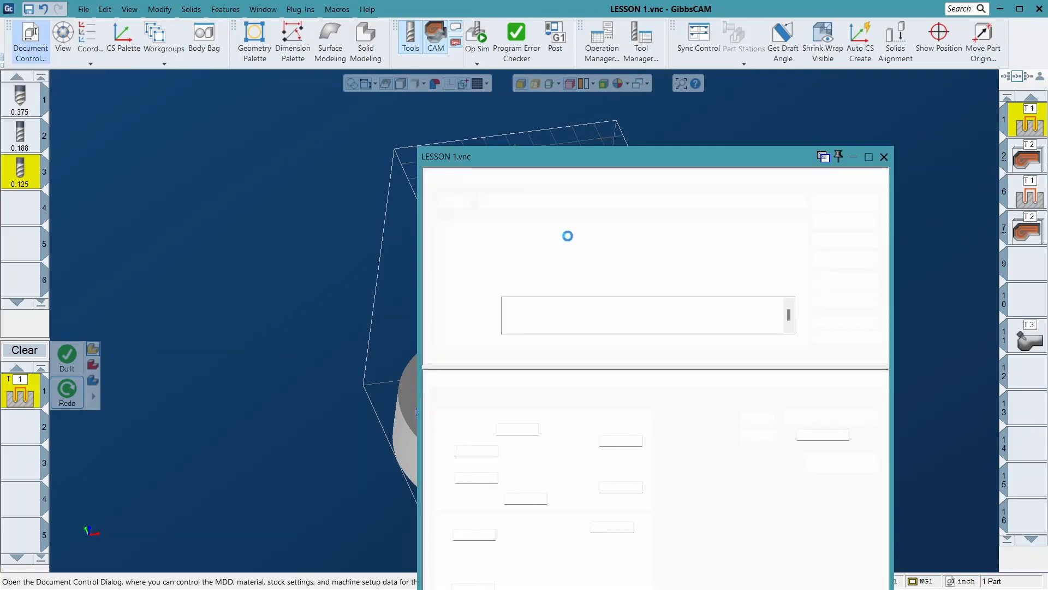
- Set the document's machine to 4 Axis Vertical Mill and check the Rotate settings of the Holes process
{"action": "left_click", "coordinate": [533, 202]}
{"action": "left_click", "coordinate": [533, 221]}
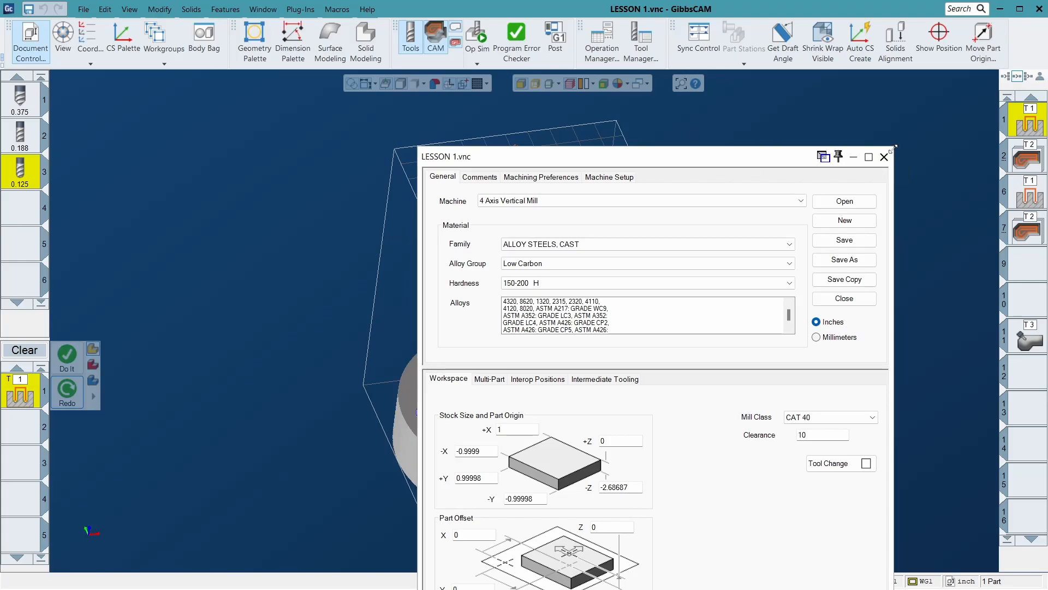
{"action": "left_click", "coordinate": [885, 157]}
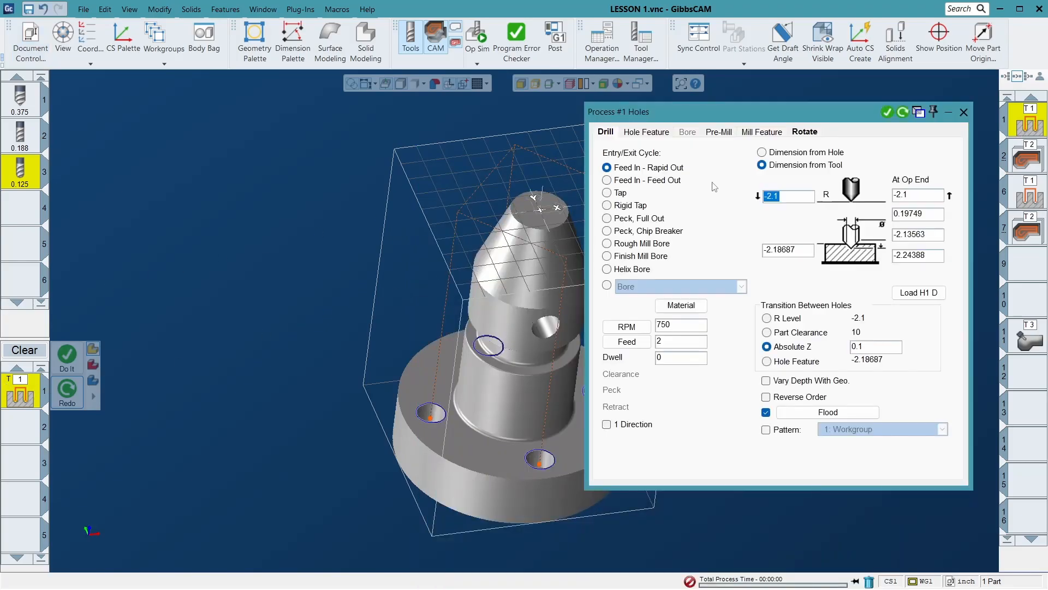
{"action": "left_click", "coordinate": [805, 131]}
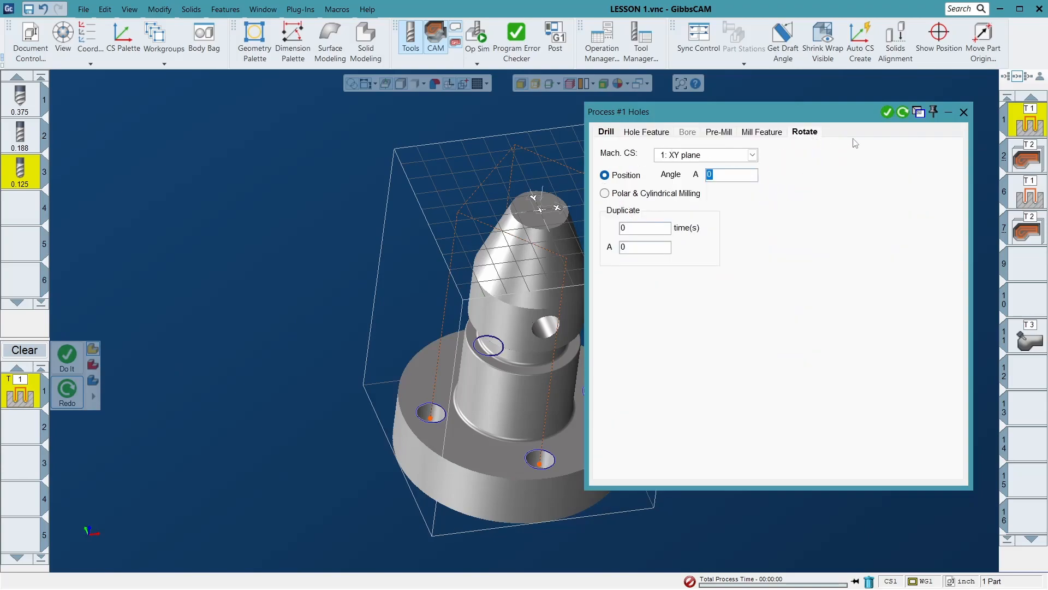
{"action": "left_click", "coordinate": [964, 112]}
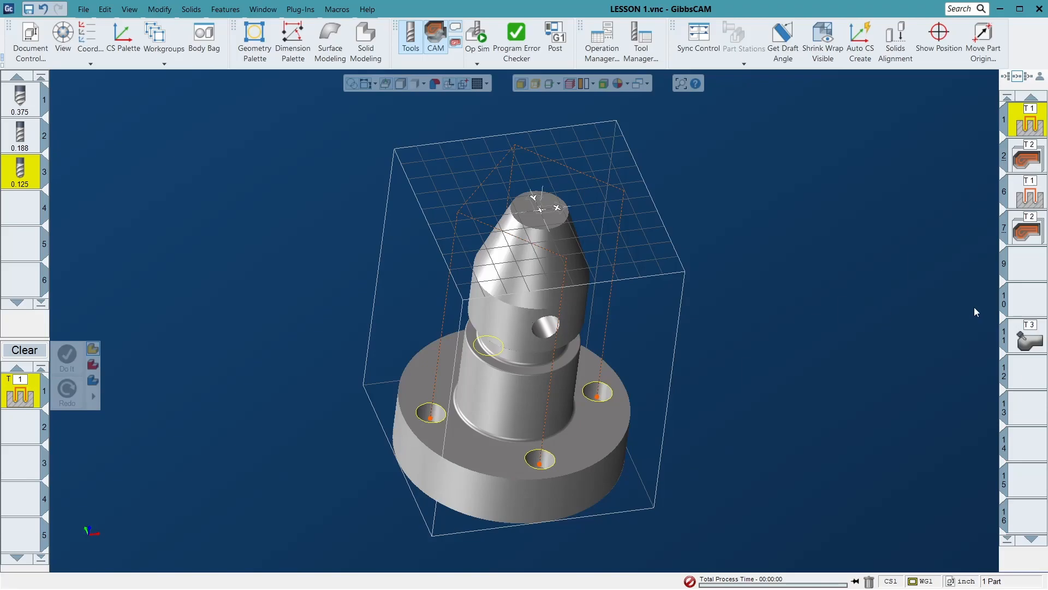
- Move the second T1 drilling operation down to slot 7 and load it with its holes
{"action": "left_click", "coordinate": [1036, 234]}
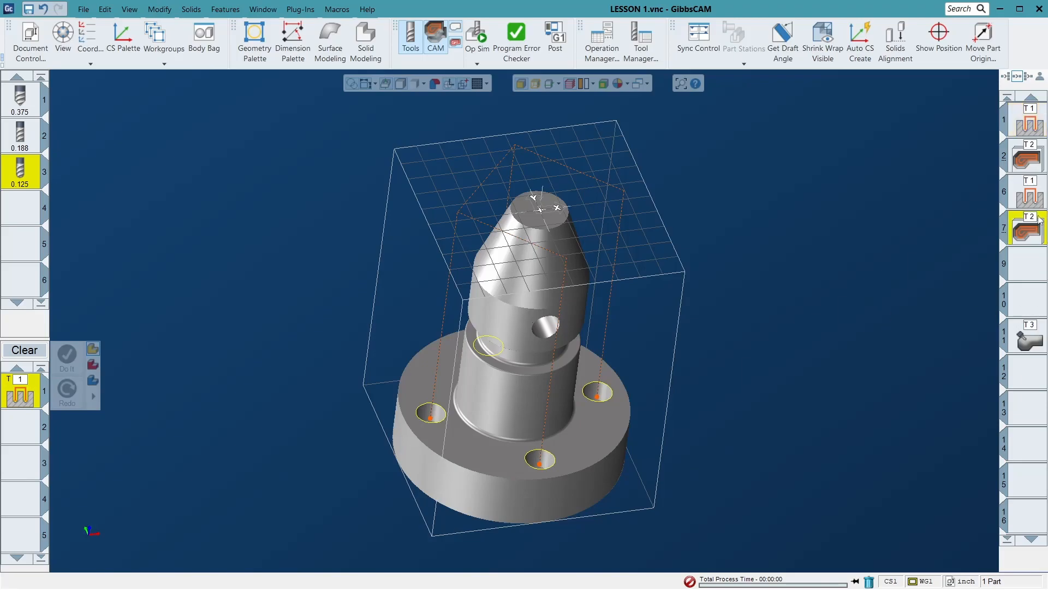
{"action": "left_click_drag", "start_coordinate": [1034, 206], "coordinate": [1025, 250]}
{"action": "left_click", "coordinate": [1024, 238]}
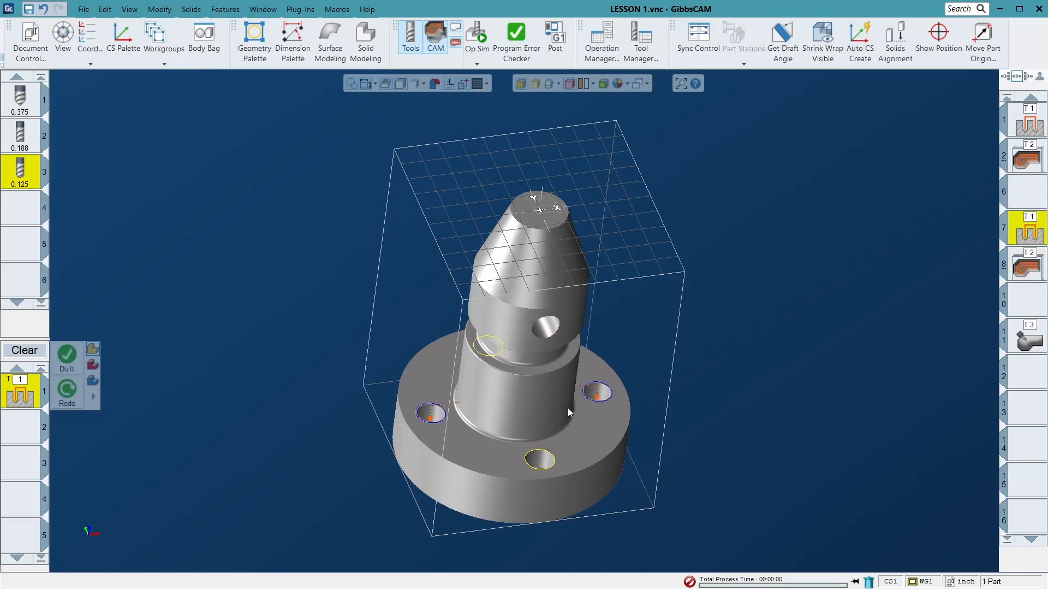
- Apply Polar & Cylindrical Milling in the Rotate settings of the slot 7 Holes process and recalculate the operation
{"action": "scroll", "coordinate": [569, 408], "scroll_direction": "up", "scroll_amount": 3}
{"action": "middle_click_drag", "start_coordinate": [496, 445], "coordinate": [629, 501]}
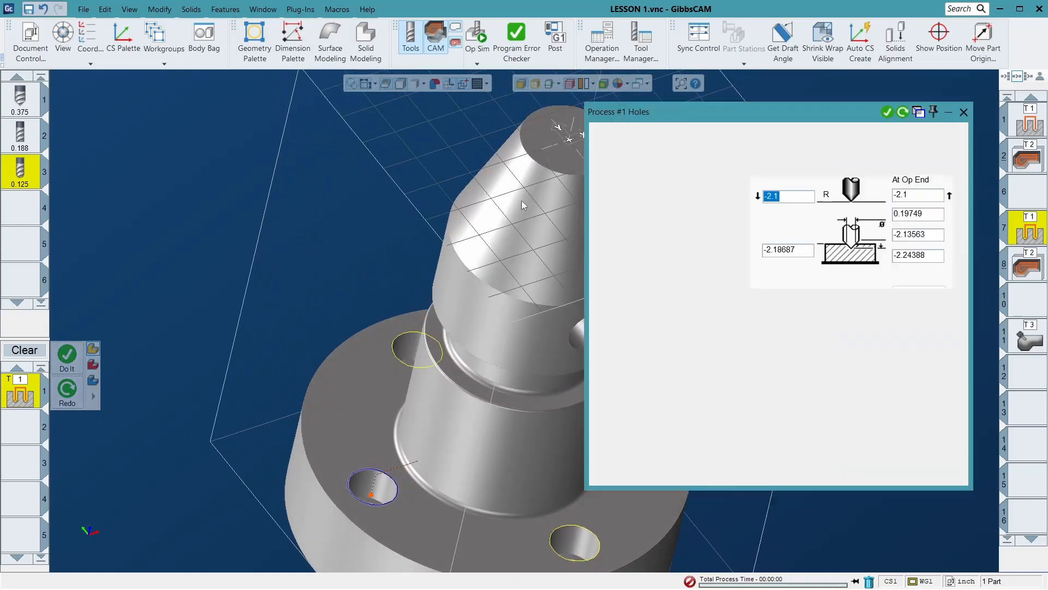
{"action": "left_click", "coordinate": [812, 135]}
{"action": "left_click", "coordinate": [624, 176]}
{"action": "left_click", "coordinate": [908, 117]}
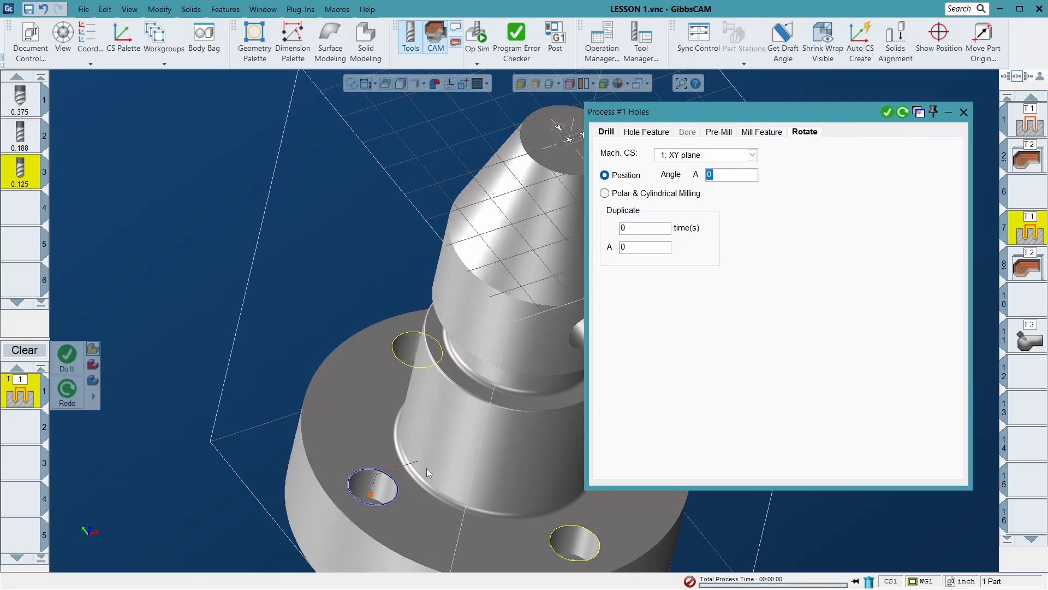
{"action": "left_click", "coordinate": [679, 196]}
{"action": "left_click", "coordinate": [903, 113]}
{"action": "left_click", "coordinate": [963, 112]}
{"action": "middle_click_drag", "start_coordinate": [512, 412], "coordinate": [552, 414]}
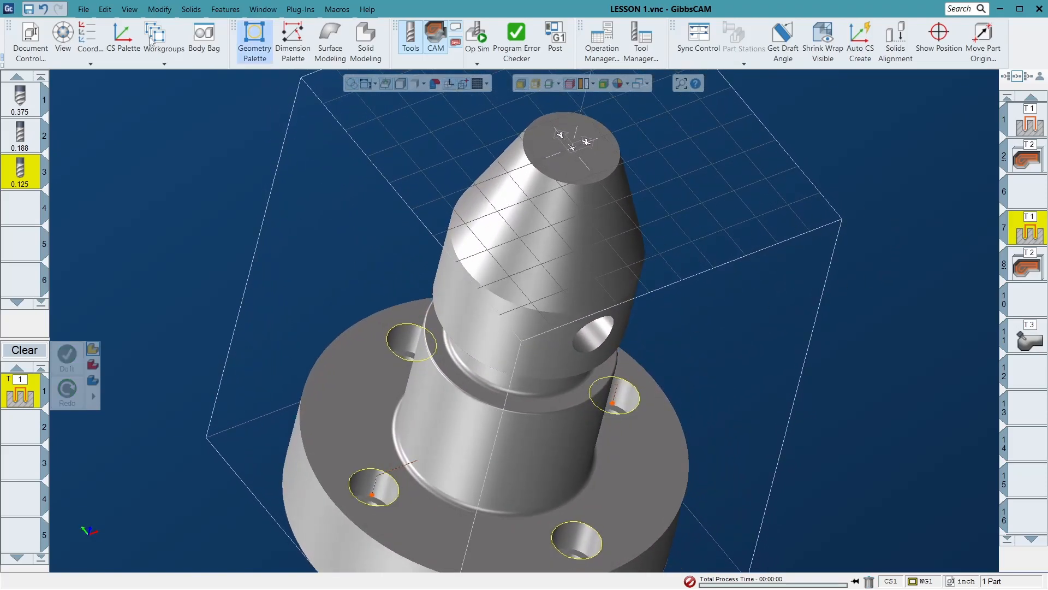
- Set the 4 Axis Vertical Mill to rotate around Z in the document's machine setup
{"action": "left_click", "coordinate": [31, 49]}
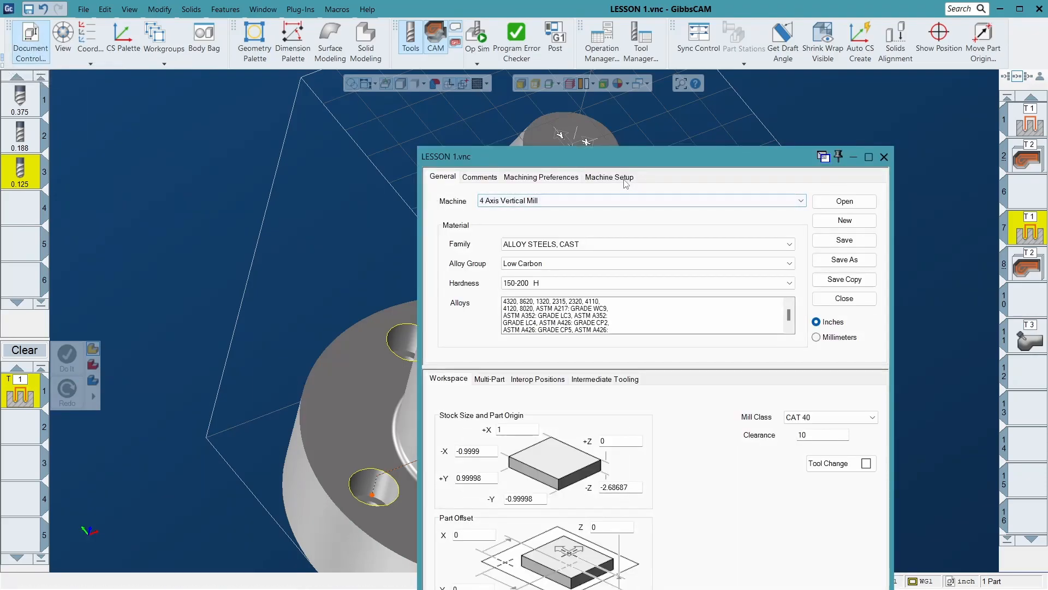
{"action": "left_click", "coordinate": [625, 182]}
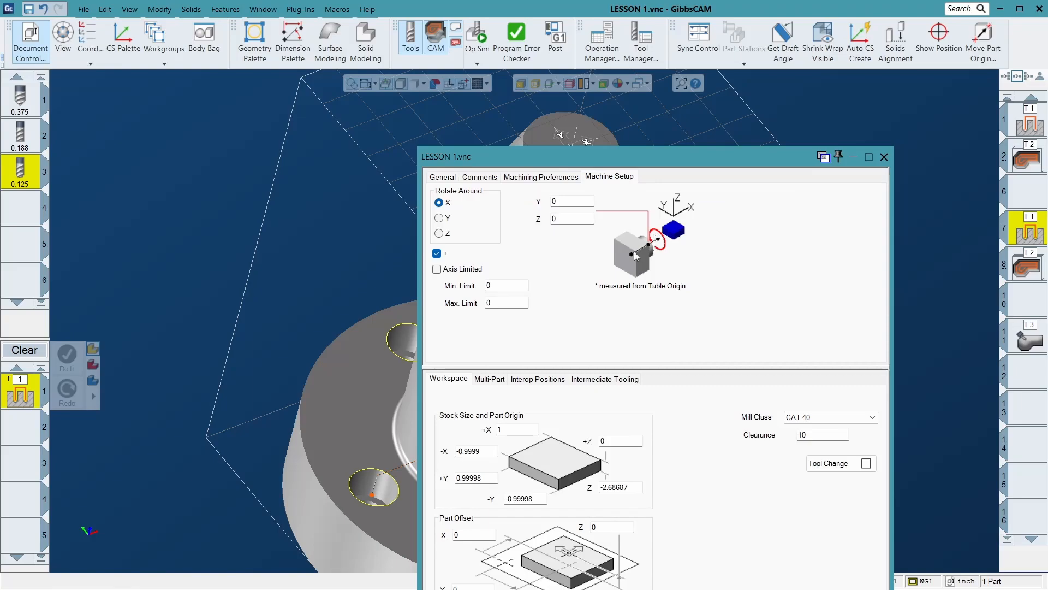
{"action": "left_click_drag", "start_coordinate": [749, 162], "coordinate": [388, 516]}
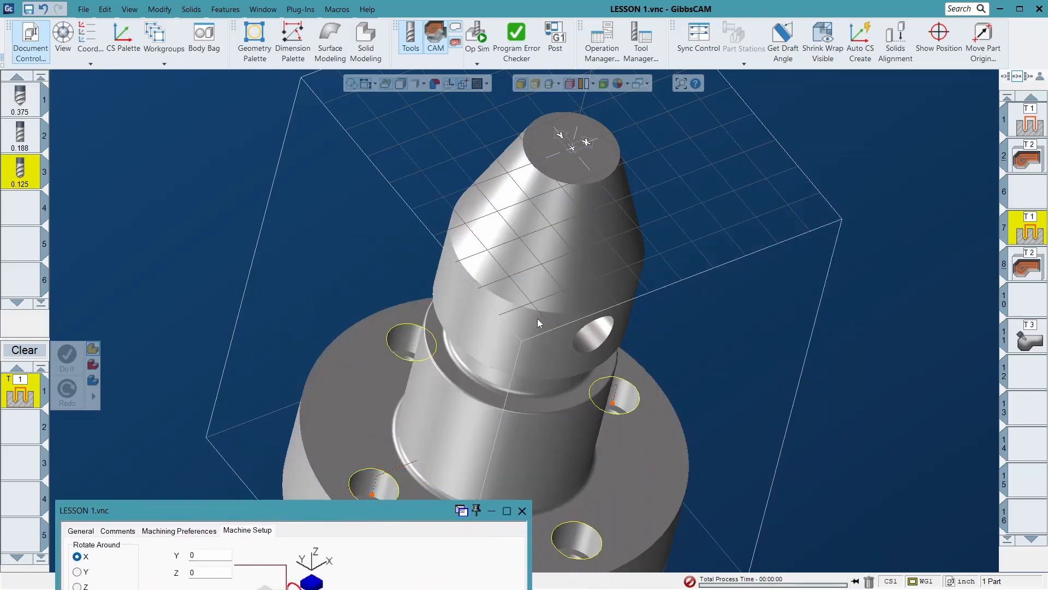
{"action": "left_click_drag", "start_coordinate": [425, 509], "coordinate": [765, 251]}
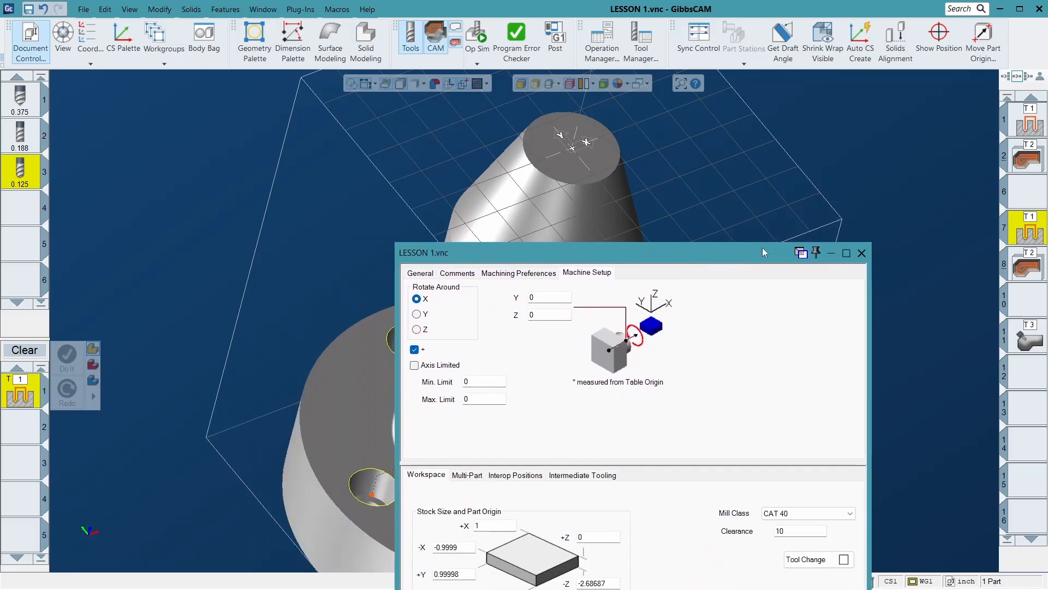
{"action": "left_click", "coordinate": [421, 329]}
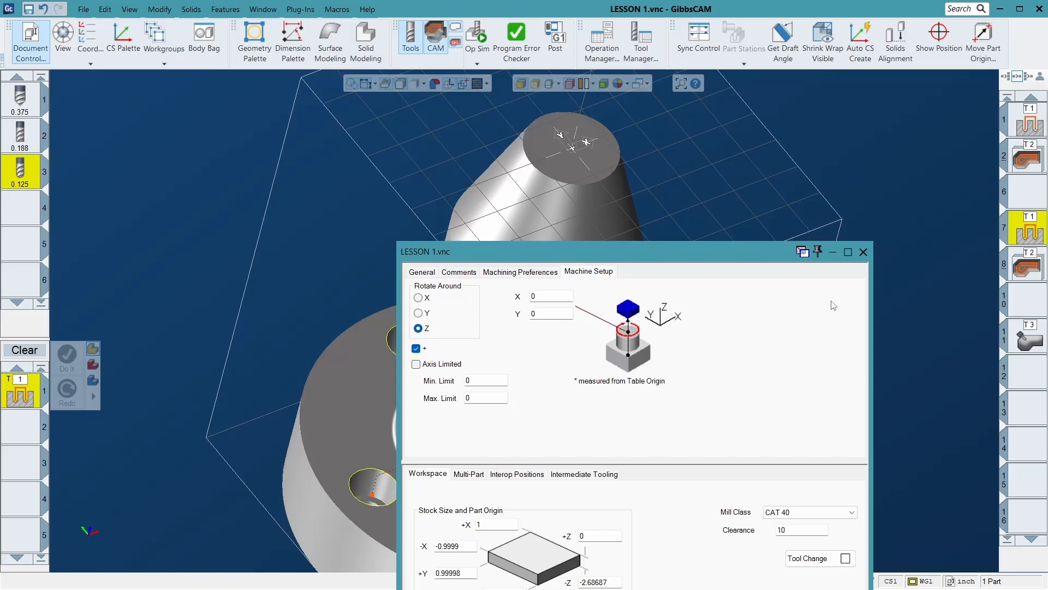
{"action": "left_click", "coordinate": [864, 252]}
- Reload the T1 drilling operation in slot 7, recalculate it and inspect its toolpath around the flange
{"action": "double_click", "coordinate": [1027, 225]}
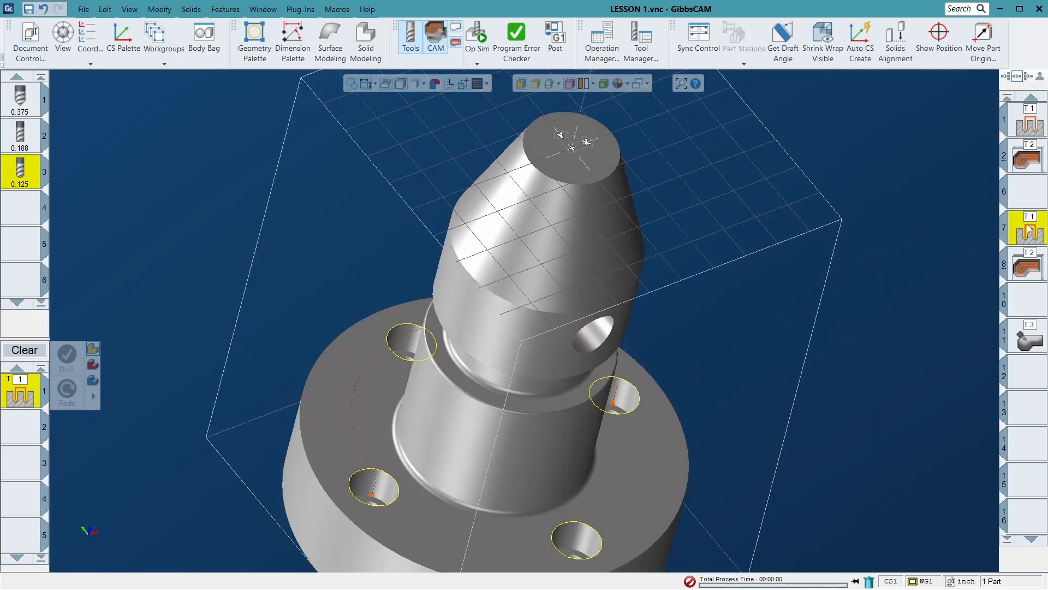
{"action": "left_click", "coordinate": [67, 392]}
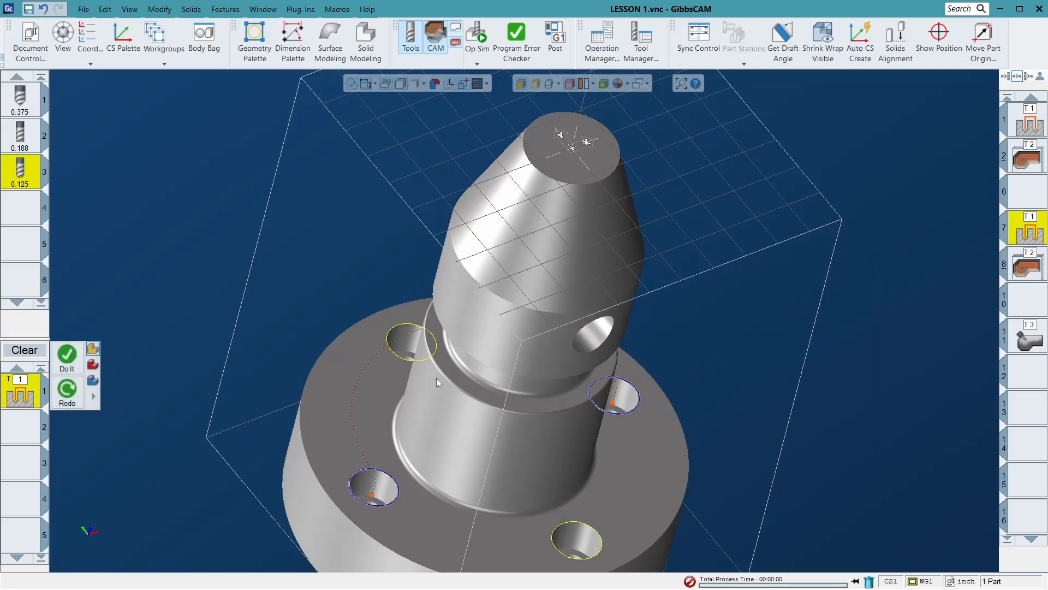
{"action": "middle_click_drag", "start_coordinate": [400, 345], "coordinate": [326, 460]}
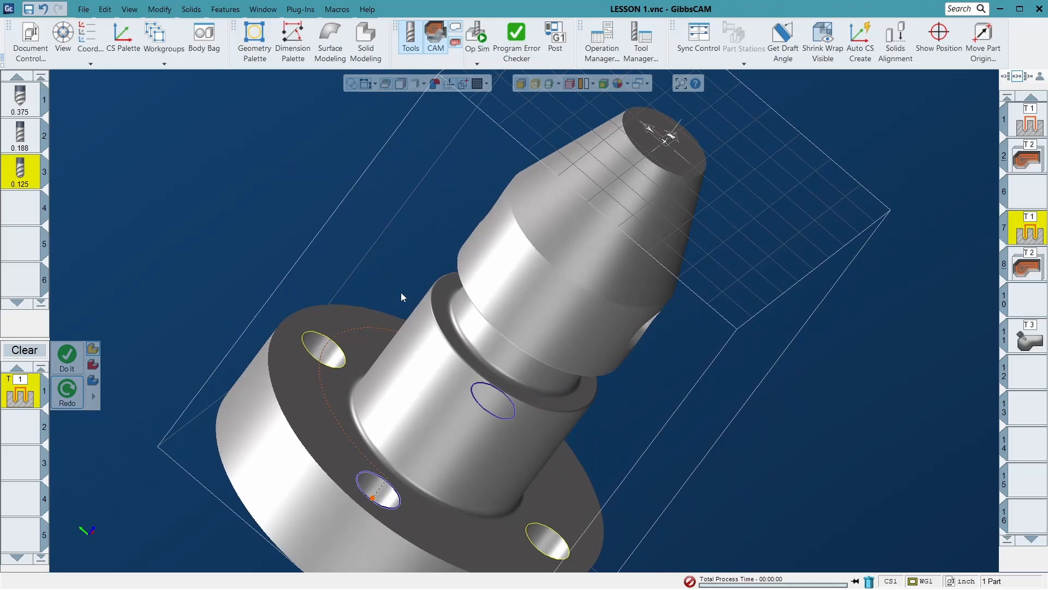
{"action": "middle_click_drag", "start_coordinate": [523, 352], "coordinate": [320, 355]}
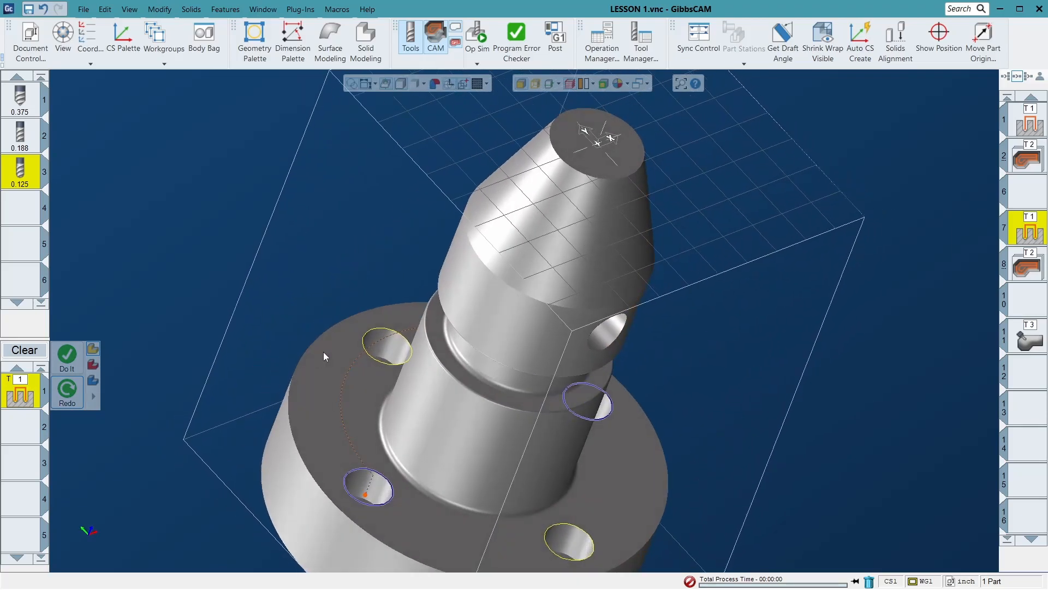
{"action": "scroll", "coordinate": [365, 367], "scroll_direction": "down", "scroll_amount": 3}
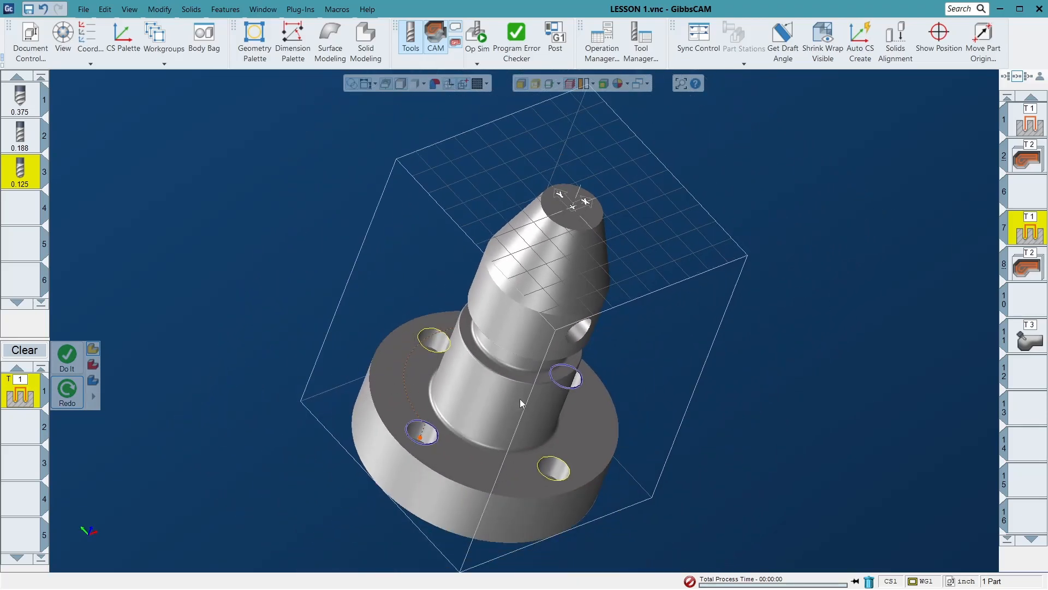
- Load the T2 milling operation in slot 8, add the remaining flange holes to its selection and recalculate it
{"action": "scroll", "coordinate": [521, 404], "scroll_direction": "up", "scroll_amount": 2}
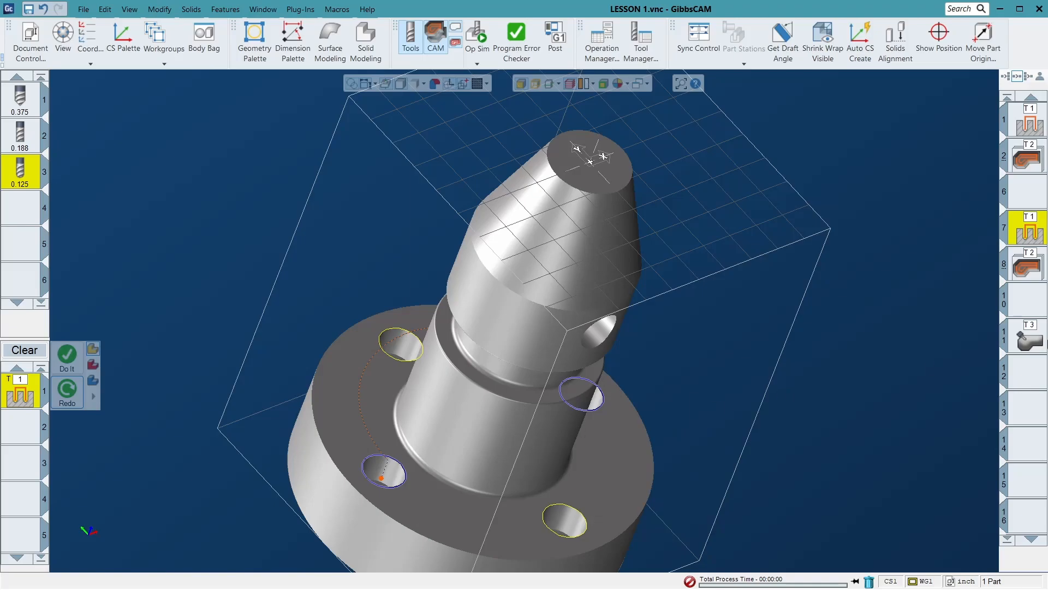
{"action": "left_click", "coordinate": [1029, 265]}
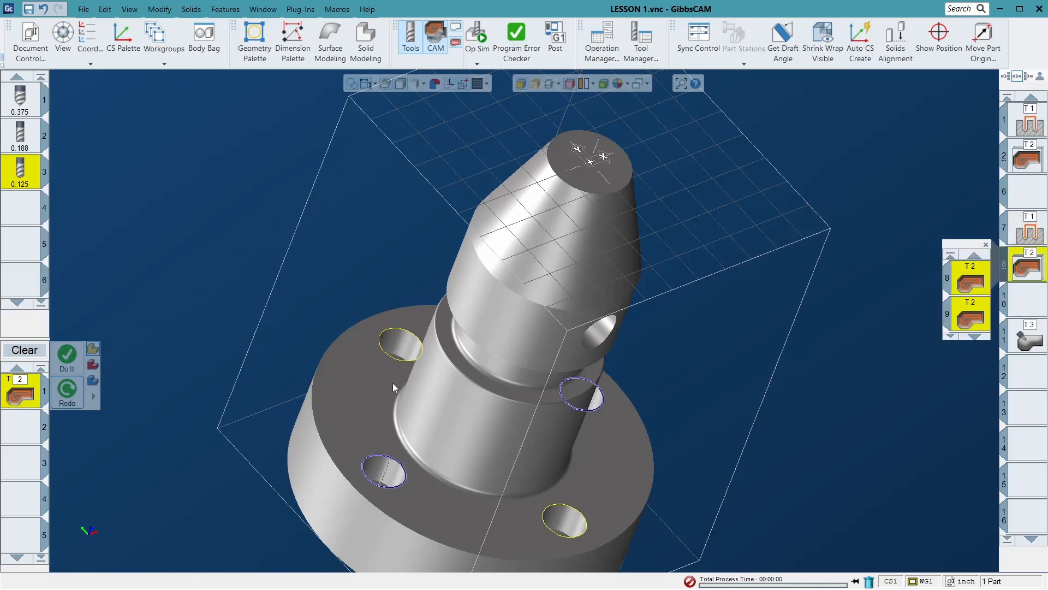
{"action": "left_click", "coordinate": [69, 392]}
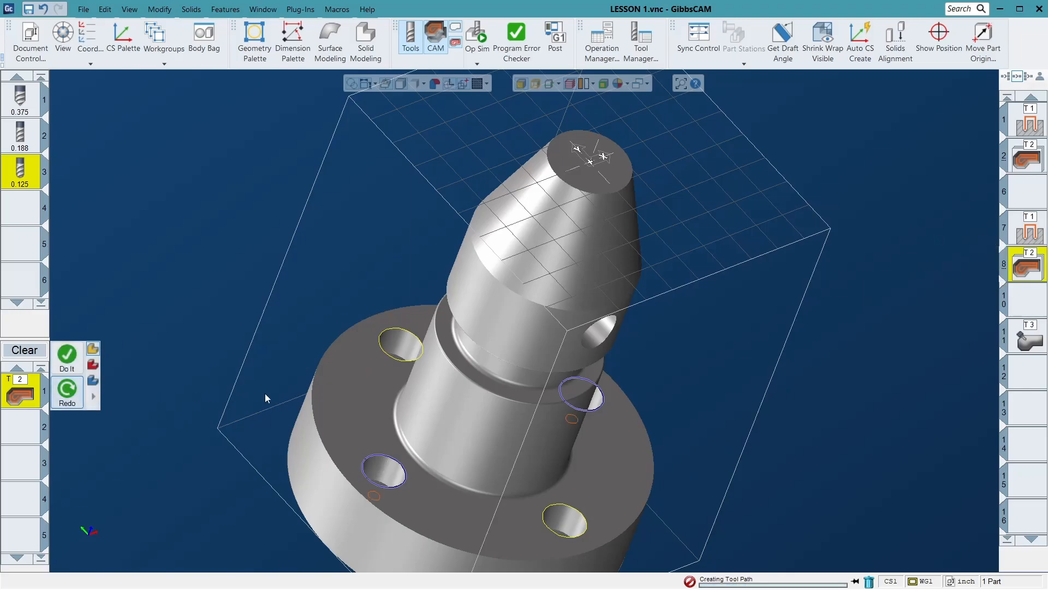
{"action": "middle_click_drag", "start_coordinate": [343, 292], "coordinate": [397, 365]}
{"action": "left_click", "coordinate": [398, 364]}
{"action": "left_click", "coordinate": [588, 498]}
{"action": "left_click", "coordinate": [422, 491]}
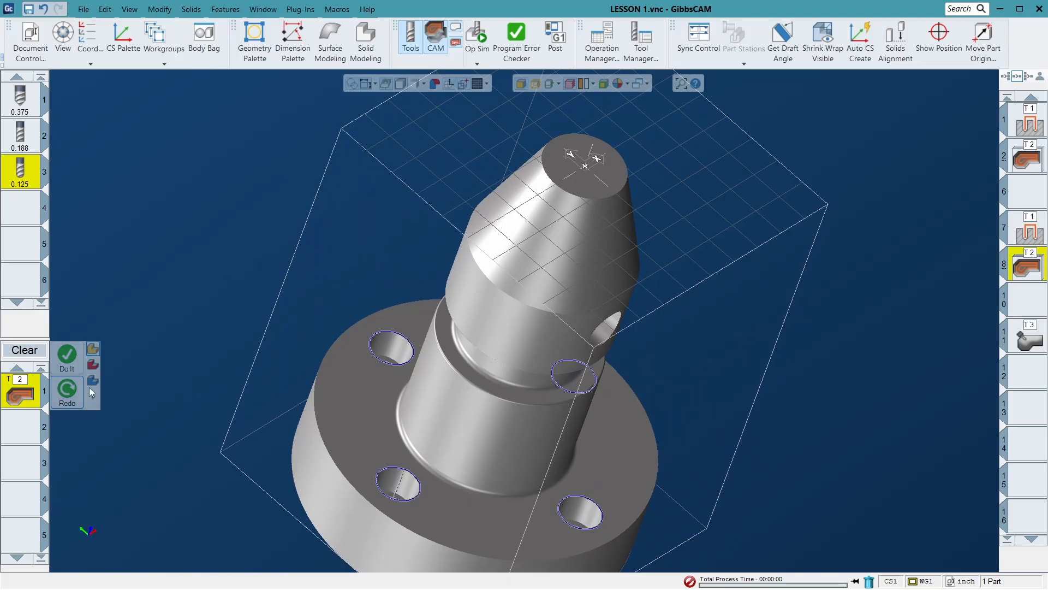
{"action": "left_click", "coordinate": [78, 391]}
{"action": "middle_click_drag", "start_coordinate": [511, 283], "coordinate": [447, 270]}
{"action": "scroll", "coordinate": [447, 270], "scroll_direction": "down", "scroll_amount": 5}
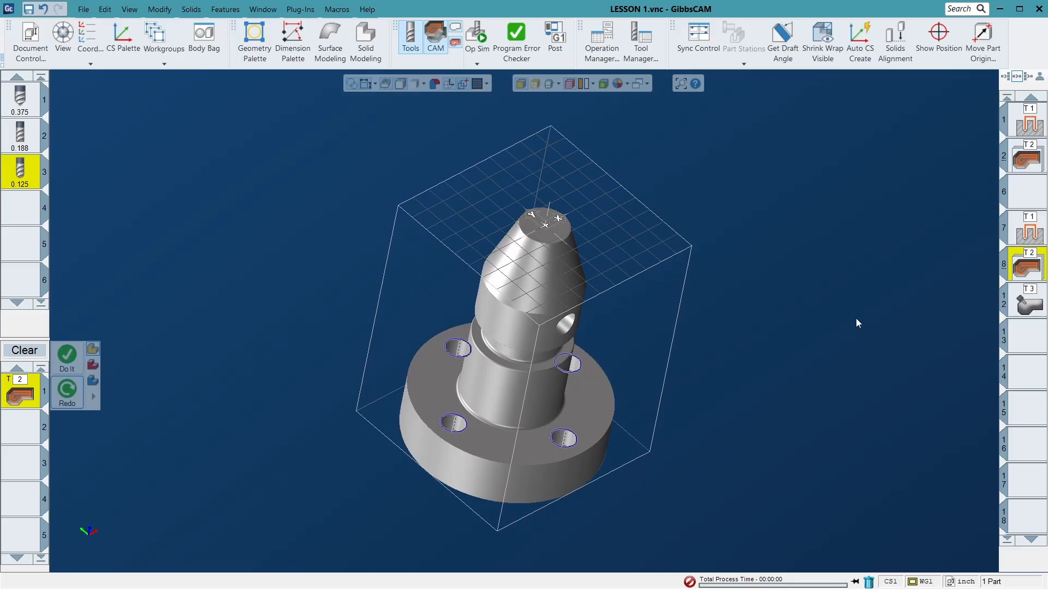
- Move the T3 operation down to slot 15, and recalculate the slot 7 T1 drilling operation with all four flange holes selected
{"action": "left_click_drag", "start_coordinate": [1035, 304], "coordinate": [1027, 404]}
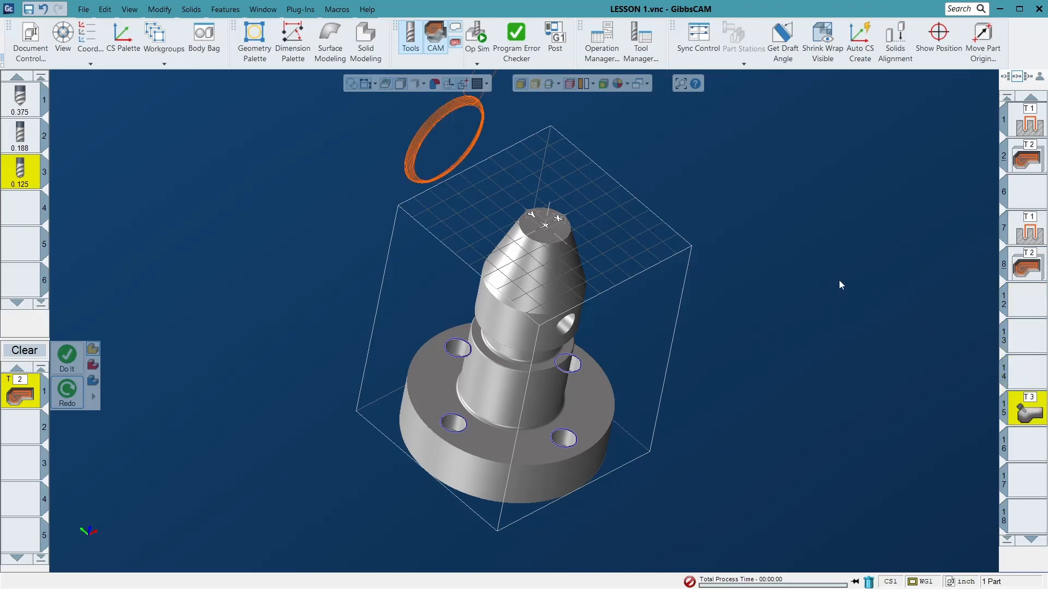
{"action": "double_click", "coordinate": [1029, 229]}
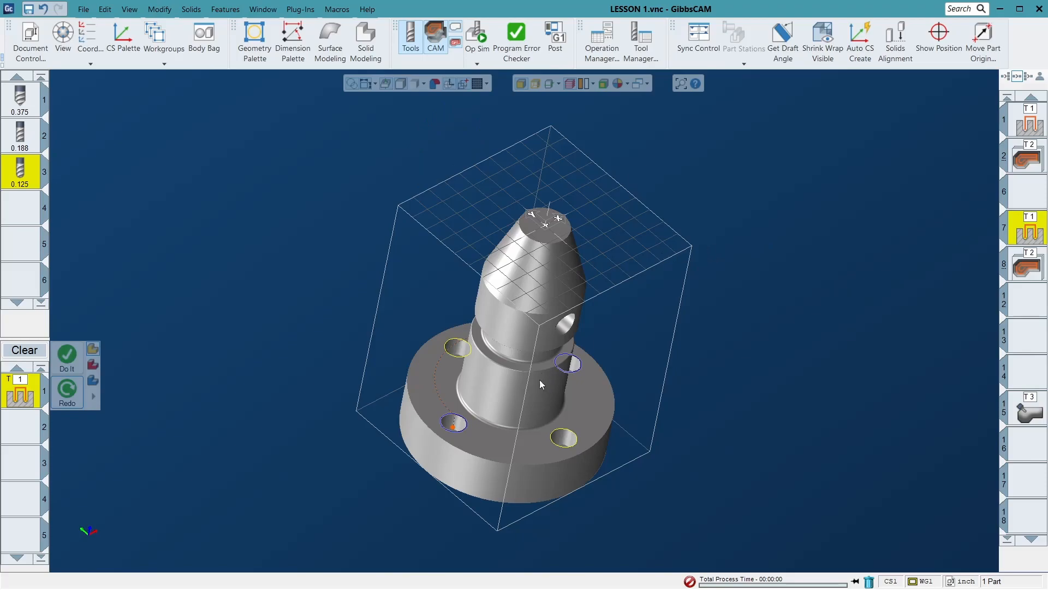
{"action": "left_click", "coordinate": [563, 371], "text": "shift"}
{"action": "left_click", "coordinate": [567, 428], "text": "ctrl"}
{"action": "left_click", "coordinate": [461, 430], "text": "ctrl"}
{"action": "left_click", "coordinate": [67, 388]}
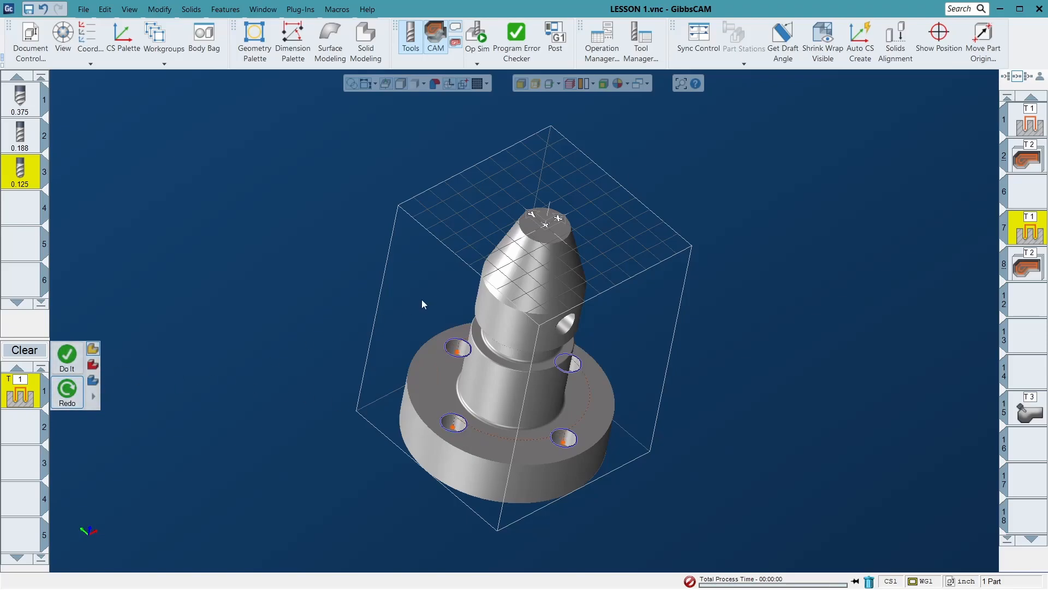
- Select the slot 7 and 8 operations and preview them in Op Sim with the rectangular stock block
{"action": "left_click", "coordinate": [1029, 267], "text": "shift"}
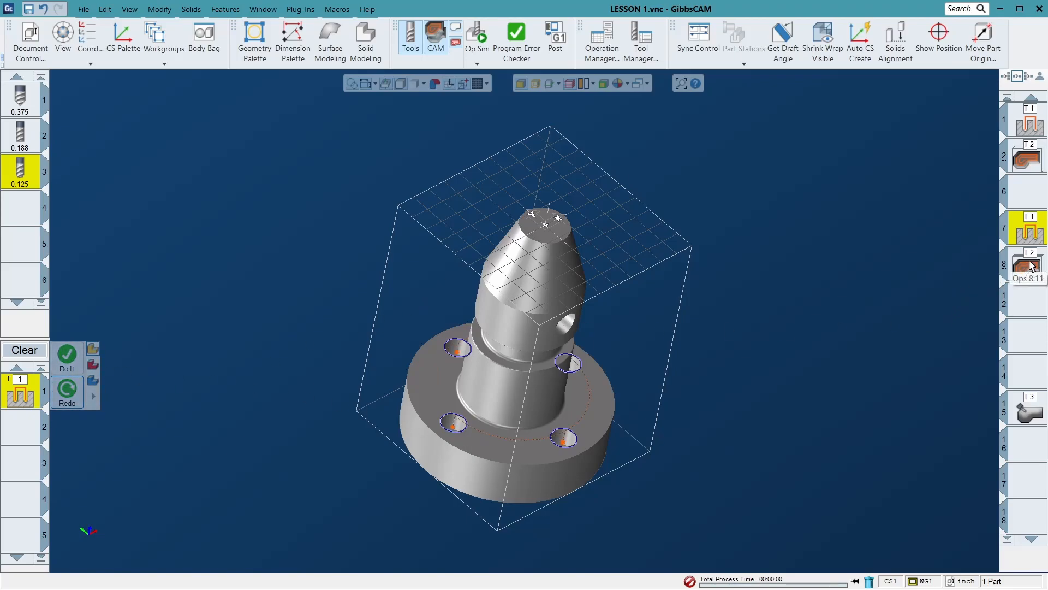
{"action": "left_click", "coordinate": [479, 52]}
{"action": "left_click", "coordinate": [495, 82]}
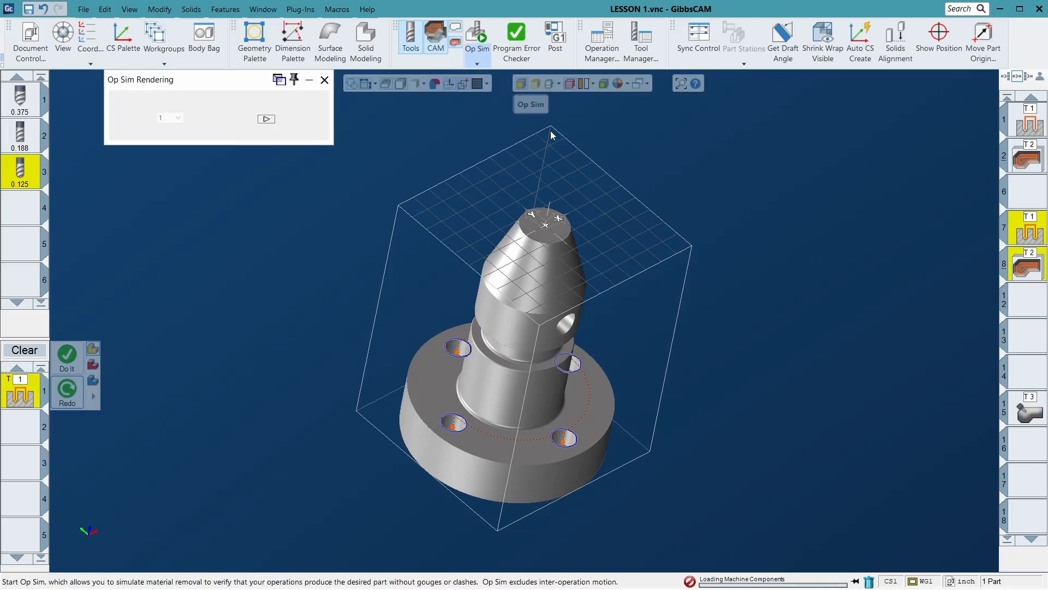
{"action": "left_click", "coordinate": [325, 80]}
- Change the body type of the part solid to stock
{"action": "right_click", "coordinate": [515, 257]}
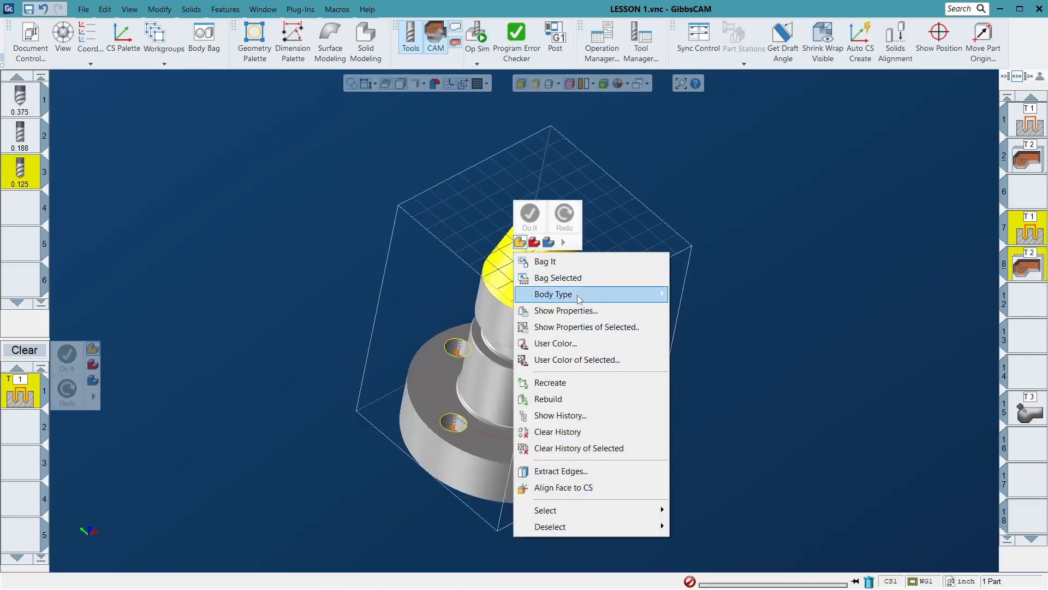
{"action": "mouse_move", "coordinate": [600, 294]}
{"action": "left_click", "coordinate": [745, 345]}
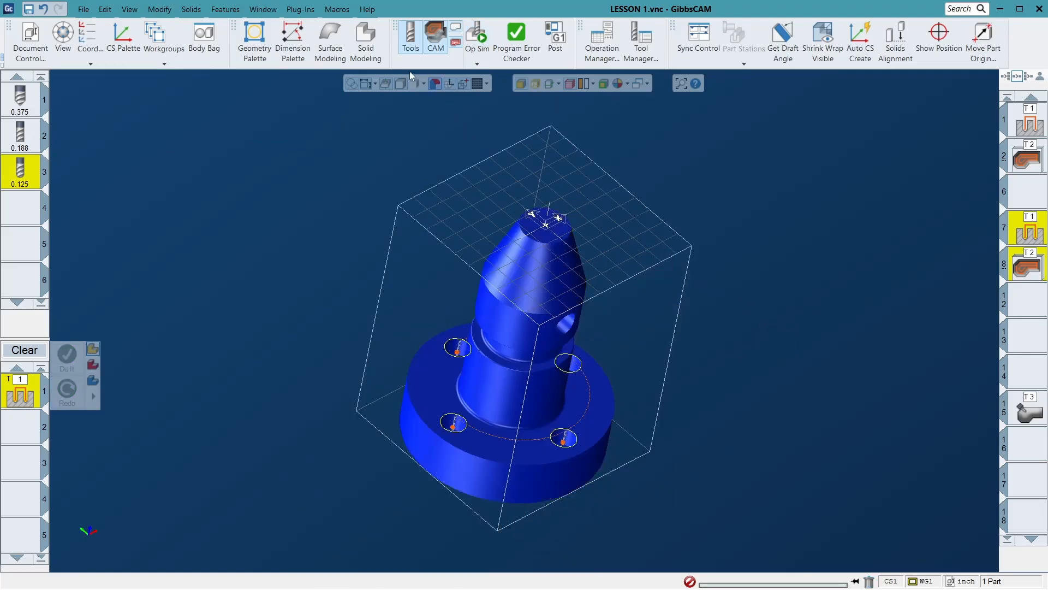
- Run Op Sim on the slot 7 and 8 operations at a reduced speed, using the part solid as stock
{"action": "left_click", "coordinate": [481, 34]}
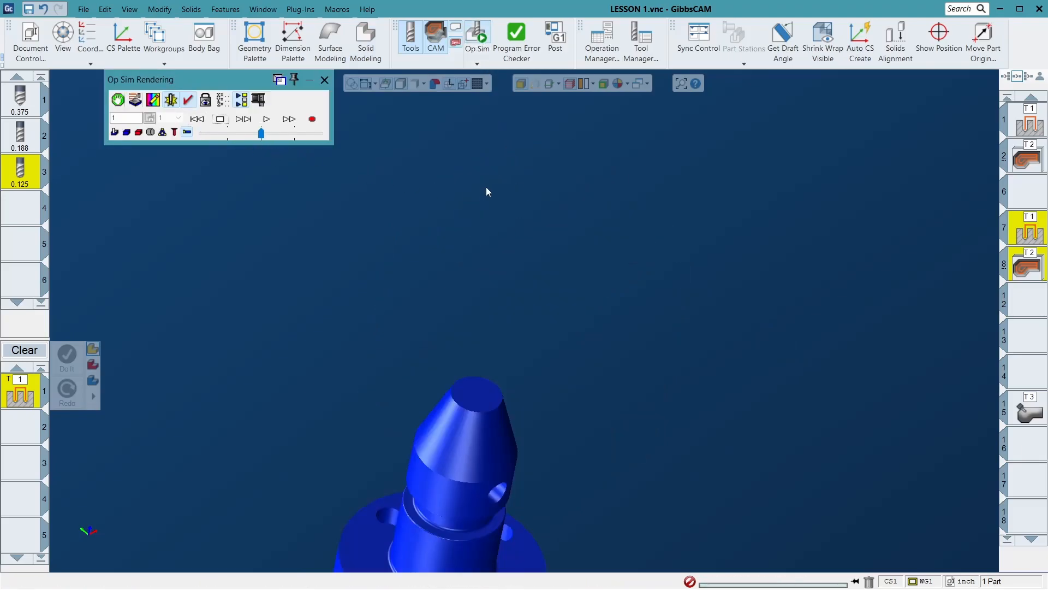
{"action": "left_click", "coordinate": [247, 137]}
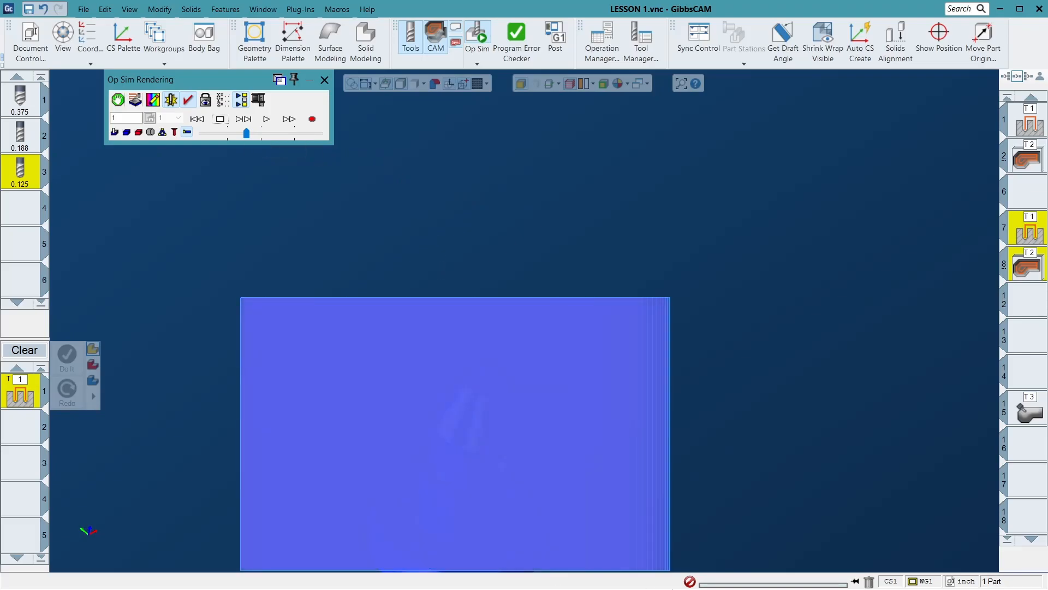
{"action": "left_click", "coordinate": [266, 119]}
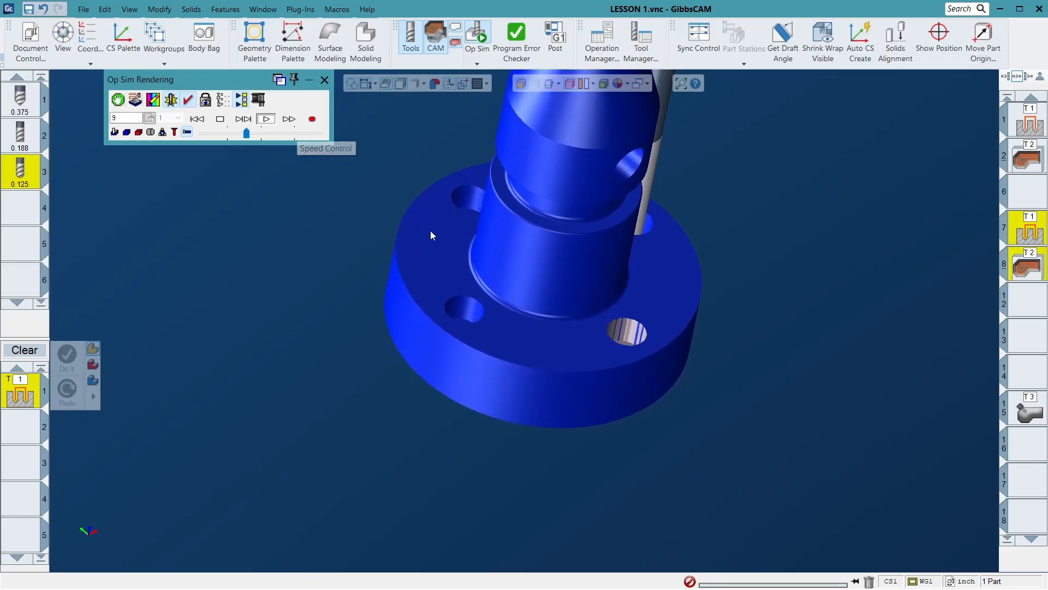
- Replay the simulation from the start at a slower speed, watch the part rotate under the tool through to the end, and close Op Sim
{"action": "left_click", "coordinate": [223, 135]}
{"action": "left_click", "coordinate": [197, 120]}
{"action": "left_click", "coordinate": [264, 121]}
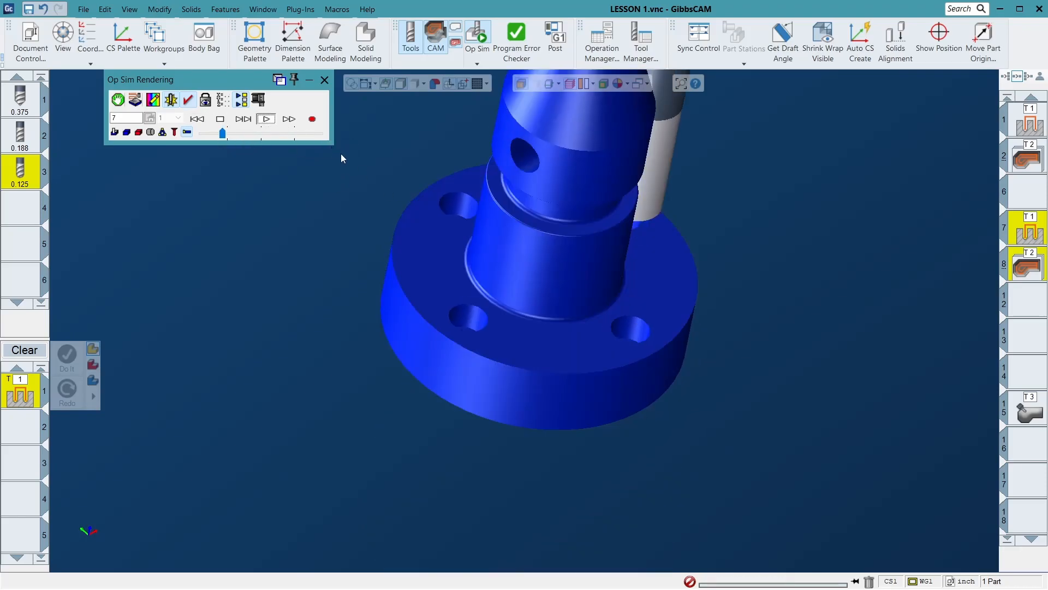
{"action": "middle_click_drag", "start_coordinate": [623, 282], "coordinate": [525, 165]}
{"action": "scroll", "coordinate": [566, 198], "scroll_direction": "down", "scroll_amount": 4}
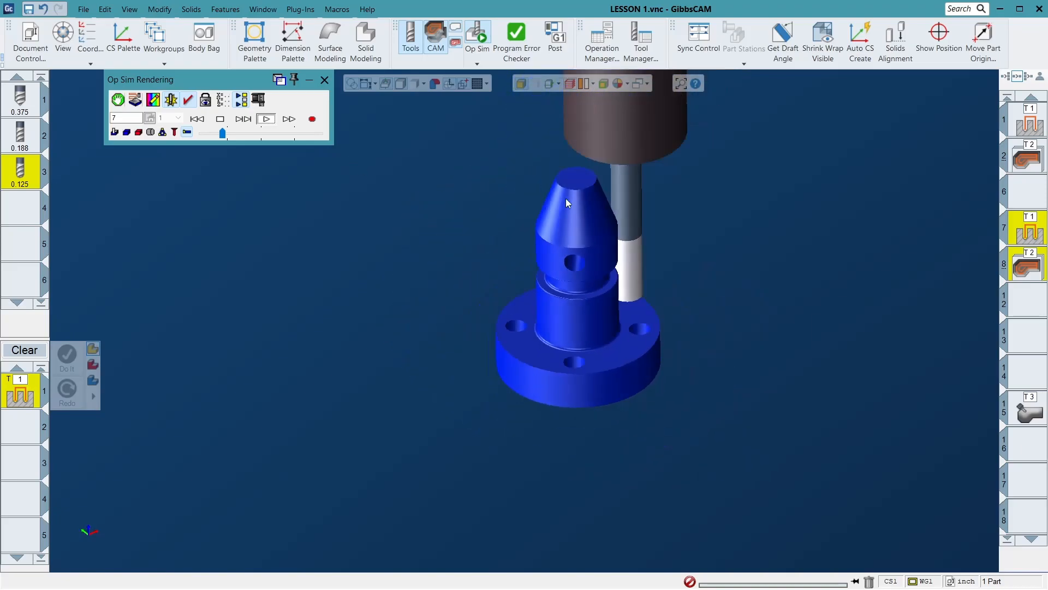
{"action": "middle_click_drag", "start_coordinate": [621, 211], "coordinate": [625, 276]}
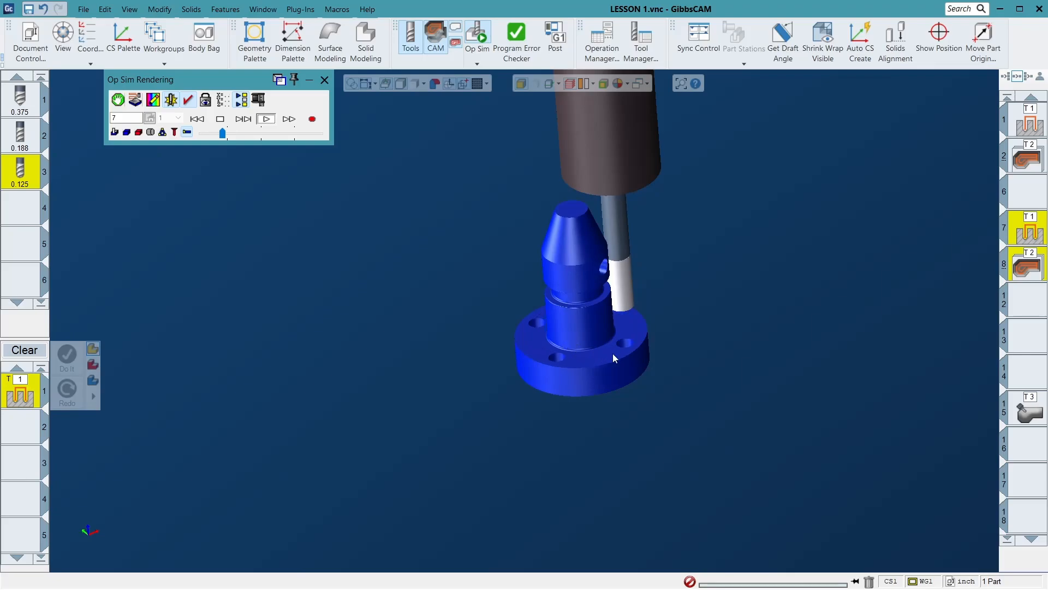
{"action": "left_click", "coordinate": [234, 134]}
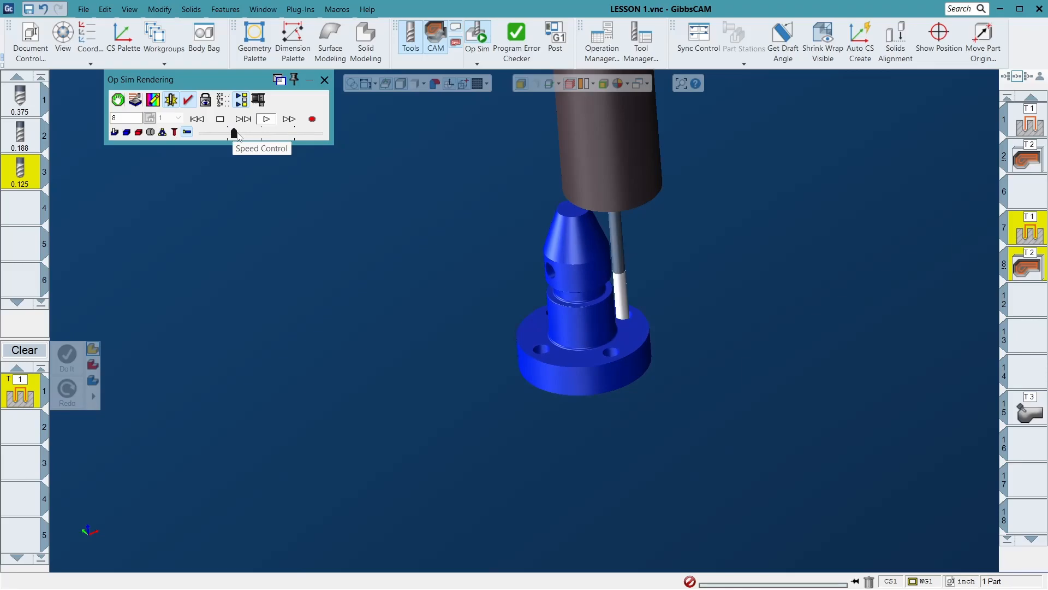
{"action": "left_click_drag", "start_coordinate": [235, 134], "coordinate": [254, 134]}
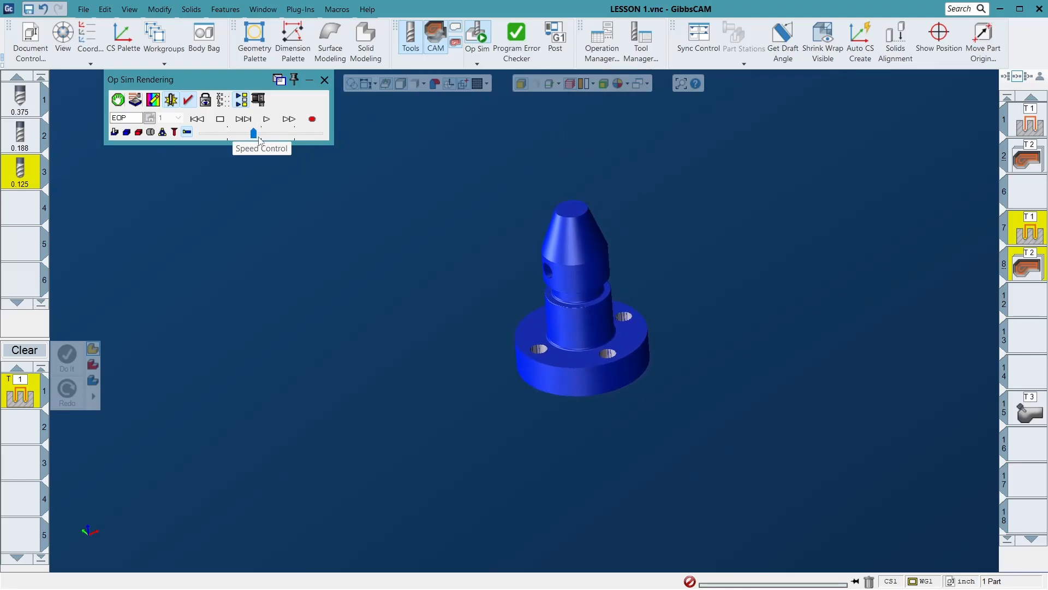
{"action": "left_click", "coordinate": [324, 79]}
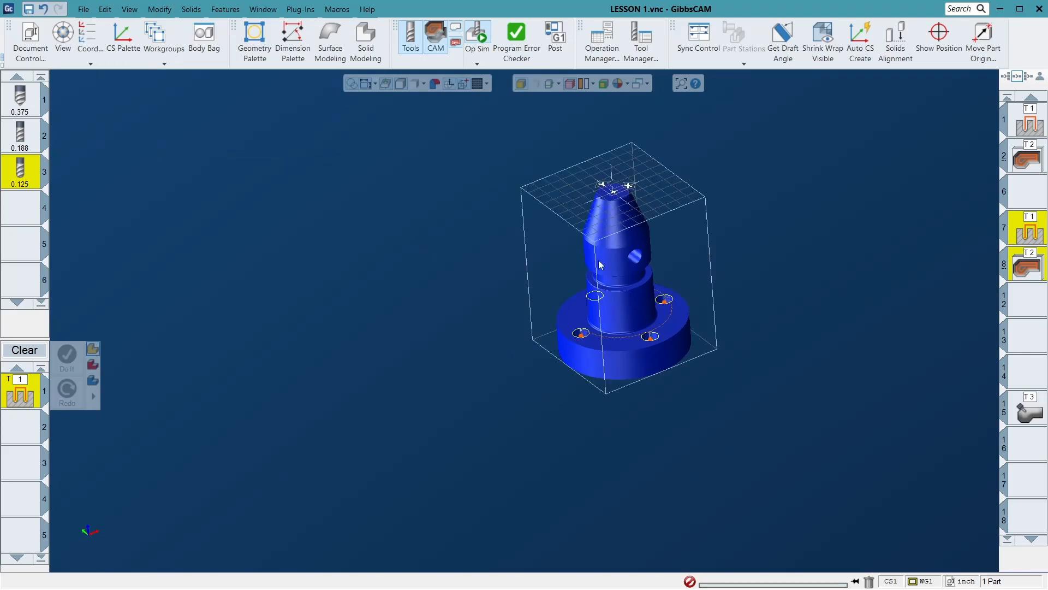
- Review the Rotate and Drill settings of the slot 7 Holes process, comparing Position with Polar & Cylindrical Milling, and close it
{"action": "left_click", "coordinate": [1029, 243]}
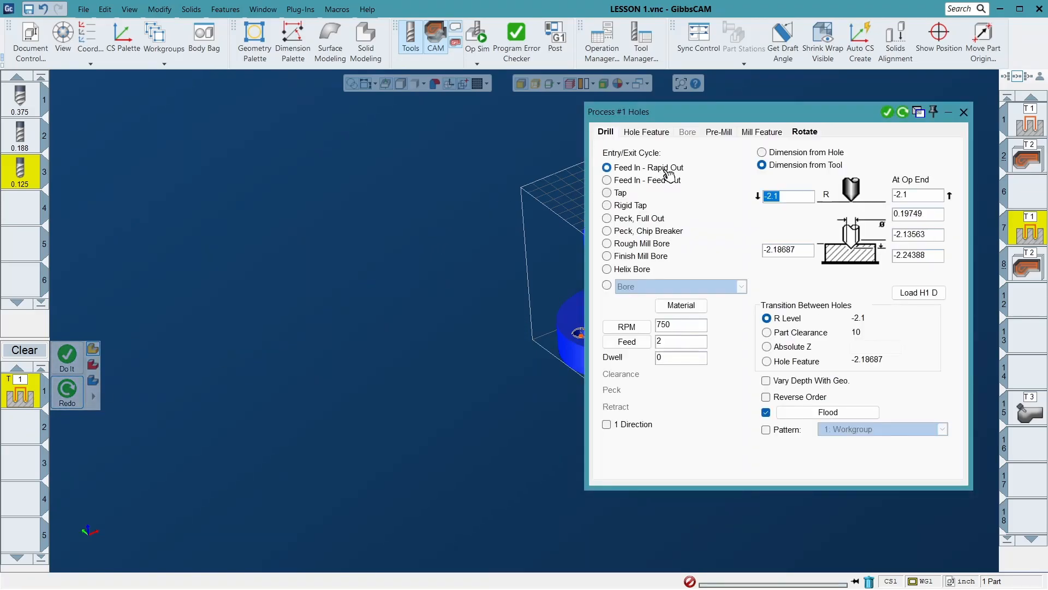
{"action": "left_click", "coordinate": [803, 132]}
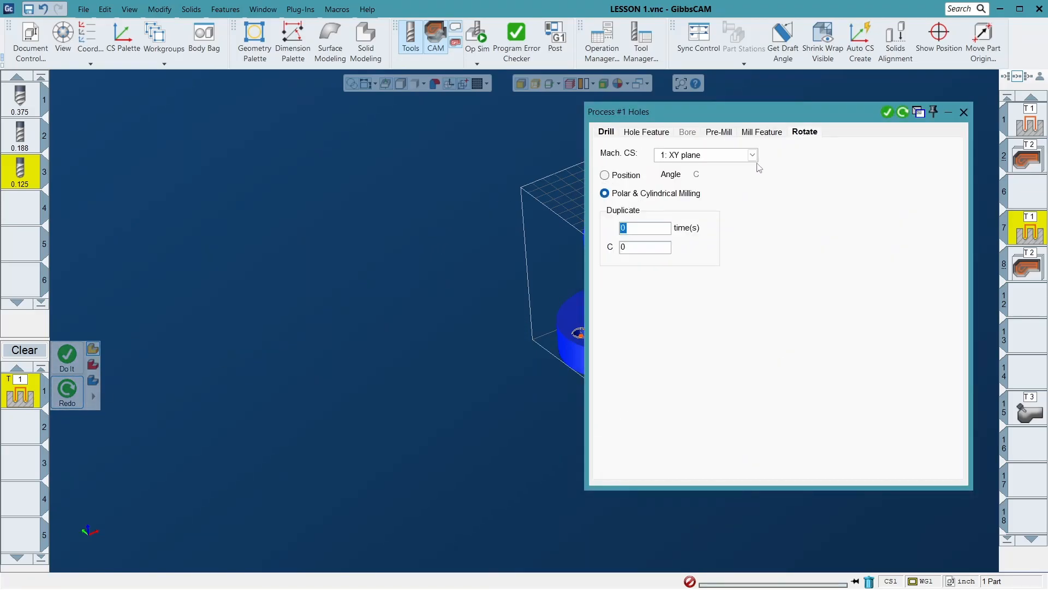
{"action": "left_click", "coordinate": [623, 177]}
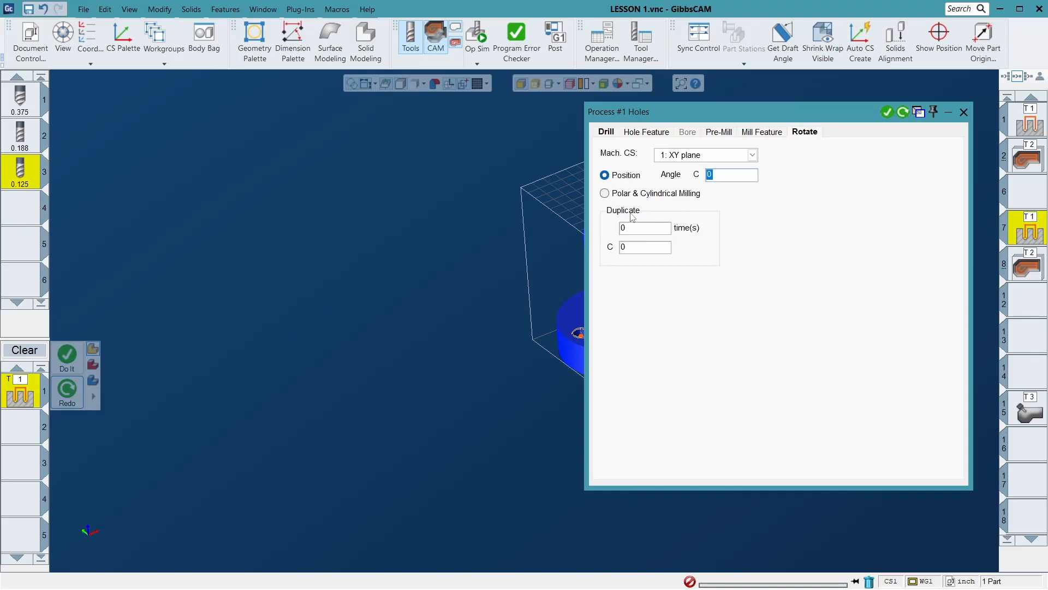
{"action": "left_click", "coordinate": [646, 195]}
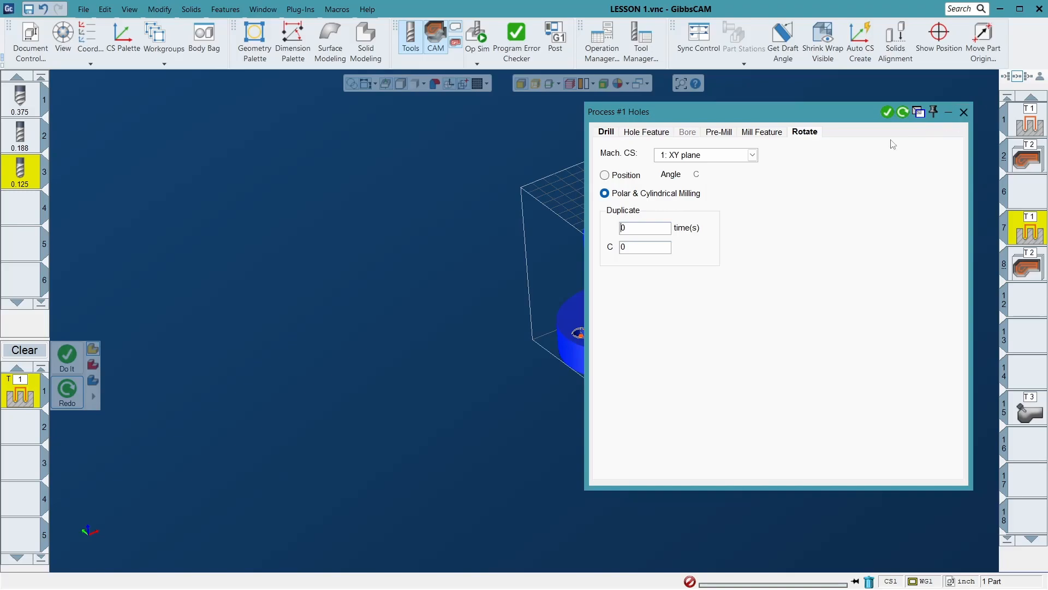
{"action": "left_click", "coordinate": [608, 132]}
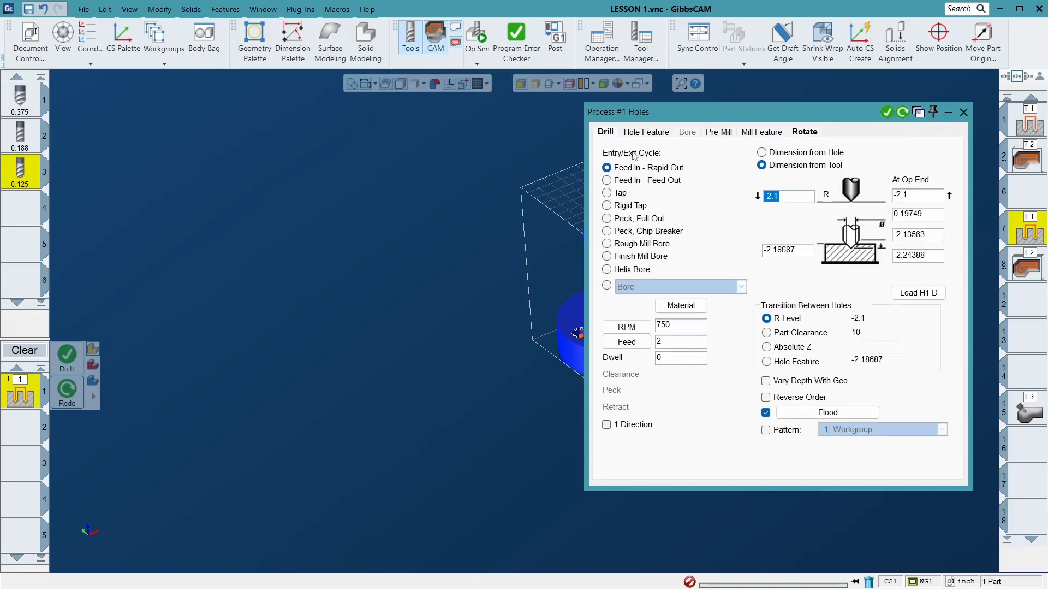
{"action": "left_click", "coordinate": [964, 113]}
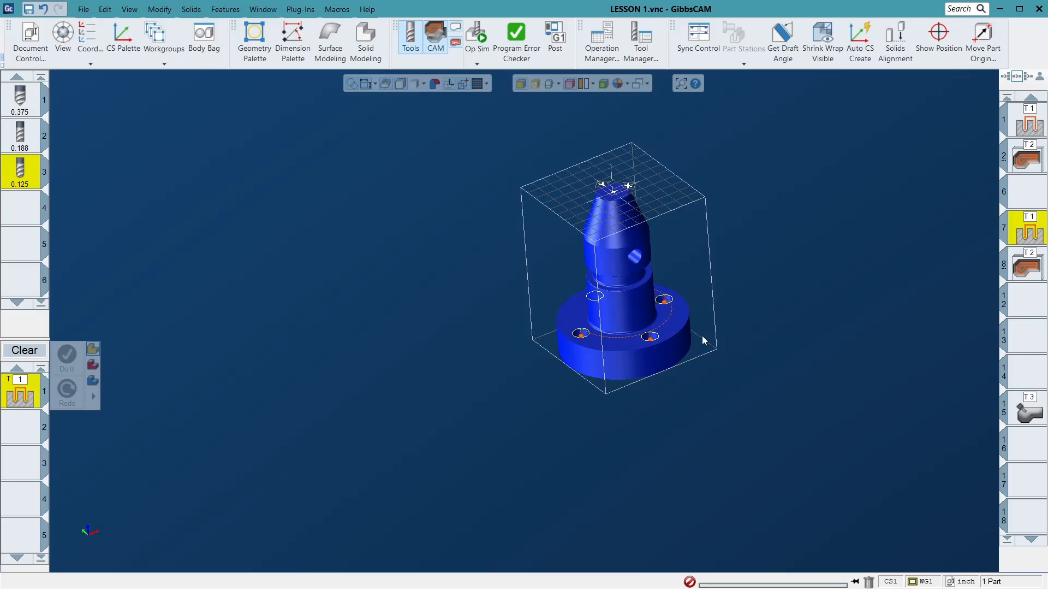
- Examine the slot 7 drilling toolpath around the flange and the groove behind the part's tapered nose from several angles
{"action": "left_click_drag", "start_coordinate": [545, 243], "coordinate": [693, 337]}
{"action": "left_click", "coordinate": [363, 273]}
{"action": "middle_click_drag", "start_coordinate": [363, 274], "coordinate": [552, 384]}
{"action": "scroll", "coordinate": [552, 385], "scroll_direction": "down", "scroll_amount": 3}
{"action": "middle_click_drag", "start_coordinate": [349, 270], "coordinate": [553, 470]}
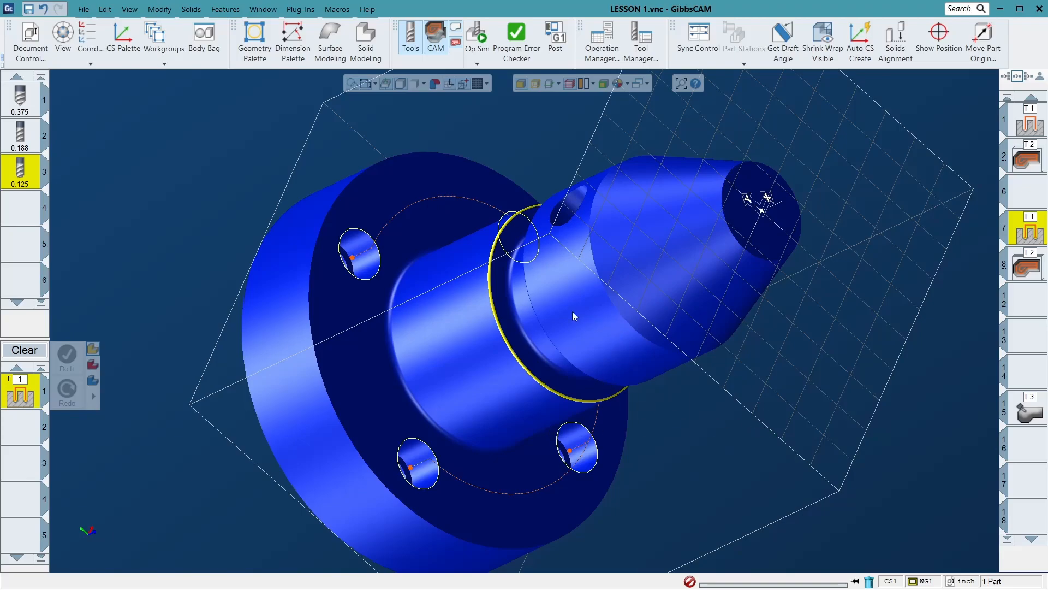
{"action": "scroll", "coordinate": [584, 306], "scroll_direction": "down", "scroll_amount": 5}
{"action": "middle_click_drag", "start_coordinate": [583, 304], "coordinate": [802, 260]}
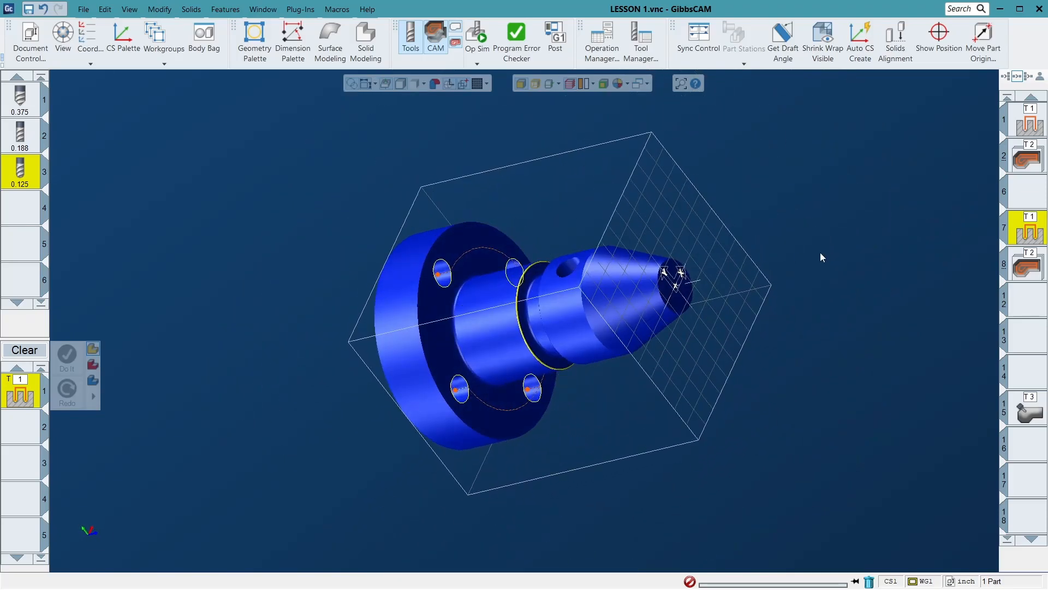
{"action": "scroll", "coordinate": [491, 301], "scroll_direction": "up", "scroll_amount": 2}
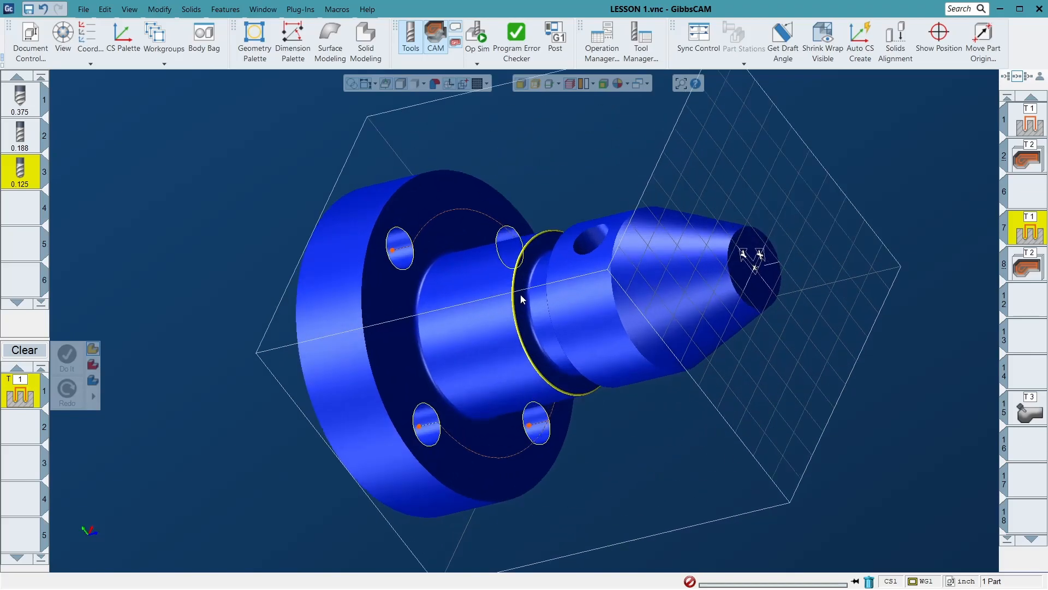
{"action": "scroll", "coordinate": [519, 298], "scroll_direction": "up", "scroll_amount": 2}
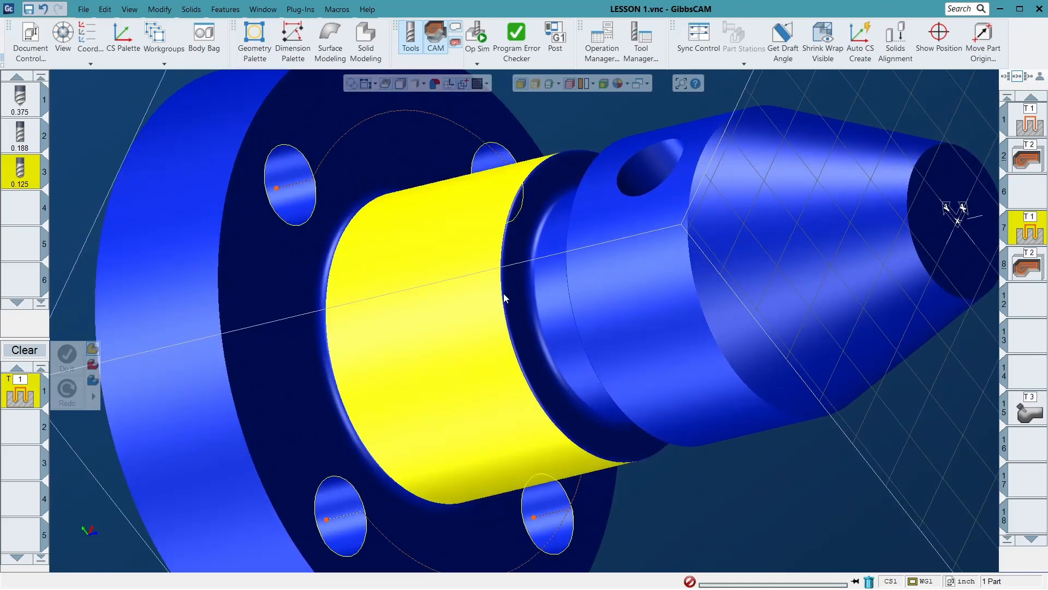
{"action": "scroll", "coordinate": [804, 329], "scroll_direction": "down", "scroll_amount": 3}
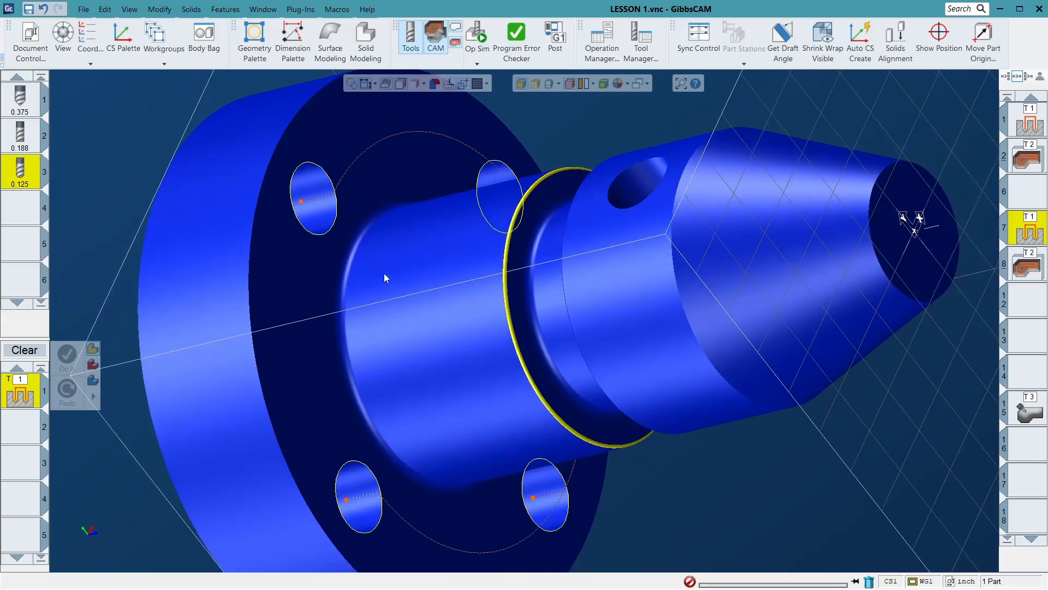
- Load the T3 operation in slot 15 and inspect its toolpath around the shaft's groove
{"action": "left_click", "coordinate": [1027, 412]}
{"action": "scroll", "coordinate": [767, 328], "scroll_direction": "down", "scroll_amount": 3}
{"action": "middle_click_drag", "start_coordinate": [767, 329], "coordinate": [527, 356]}
{"action": "scroll", "coordinate": [549, 376], "scroll_direction": "down", "scroll_amount": 5}
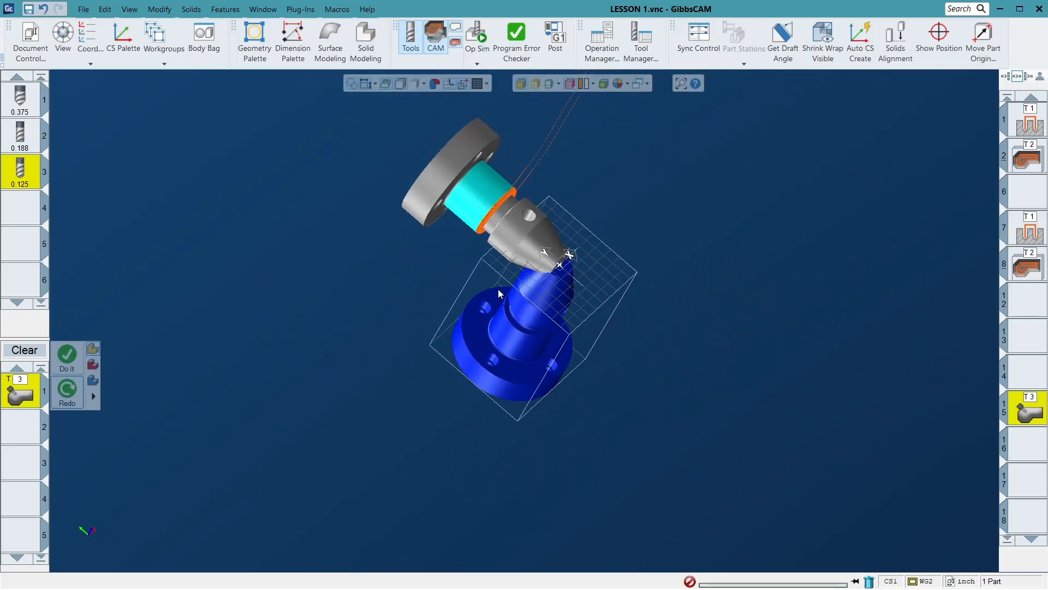
{"action": "left_click_drag", "start_coordinate": [323, 136], "coordinate": [693, 394]}
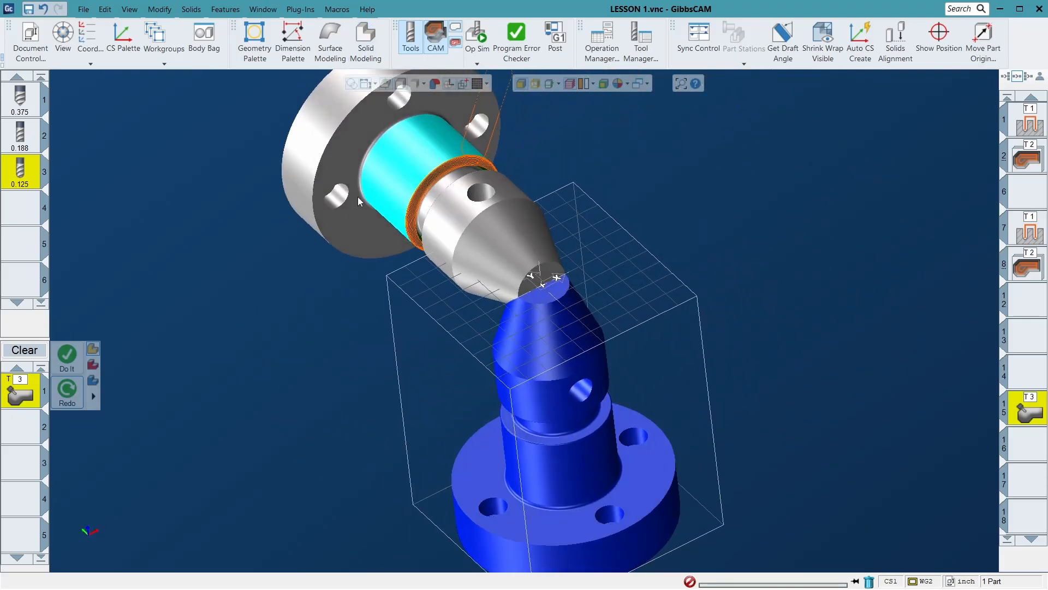
{"action": "middle_click_drag", "start_coordinate": [553, 267], "coordinate": [655, 302]}
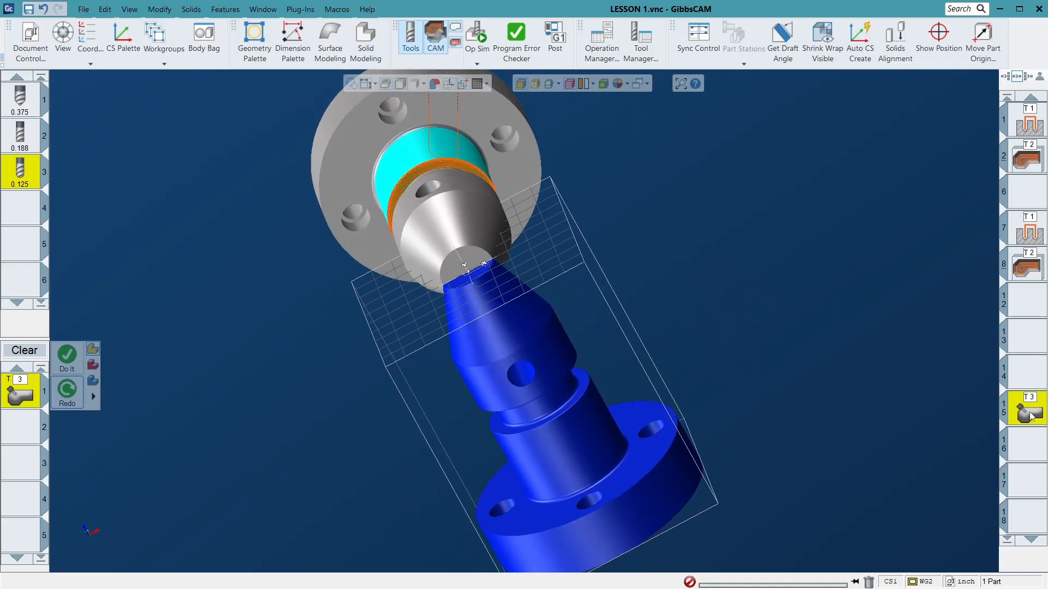
- Swap the body types of the two flanged shaft models, place the one without the toolpath in the Body Bag, and close the bag
{"action": "right_click", "coordinate": [519, 365]}
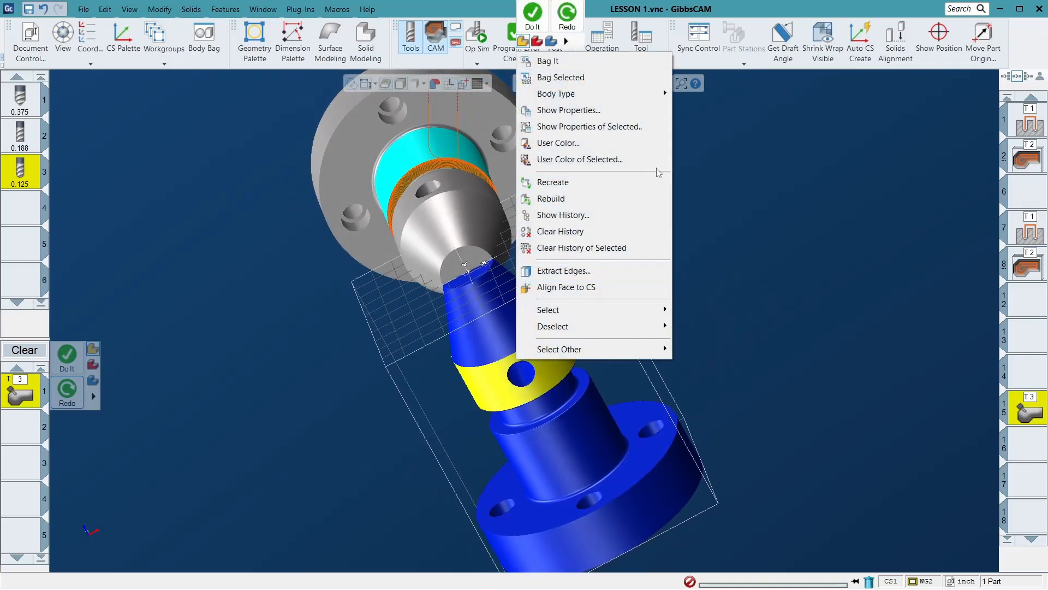
{"action": "mouse_move", "coordinate": [618, 99]}
{"action": "left_click", "coordinate": [698, 94]}
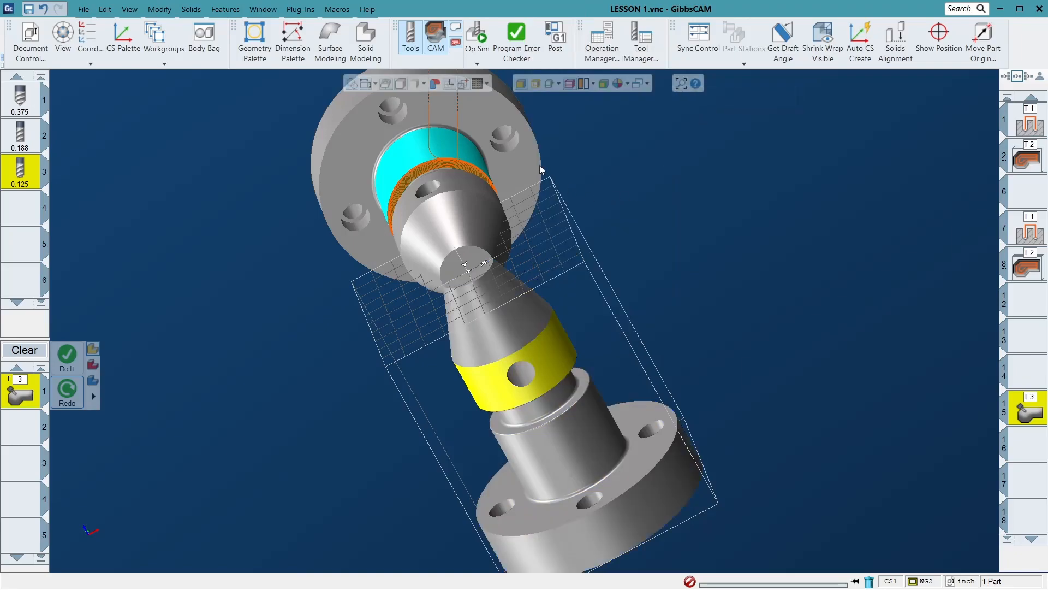
{"action": "right_click", "coordinate": [475, 114]}
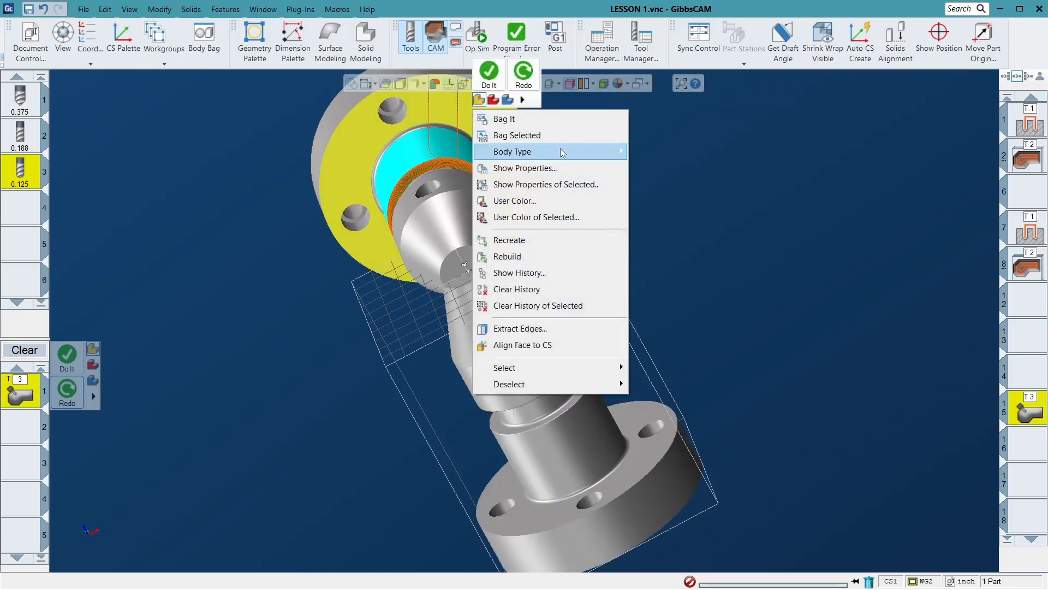
{"action": "mouse_move", "coordinate": [562, 153]}
{"action": "left_click", "coordinate": [702, 204]}
{"action": "double_click", "coordinate": [518, 391]}
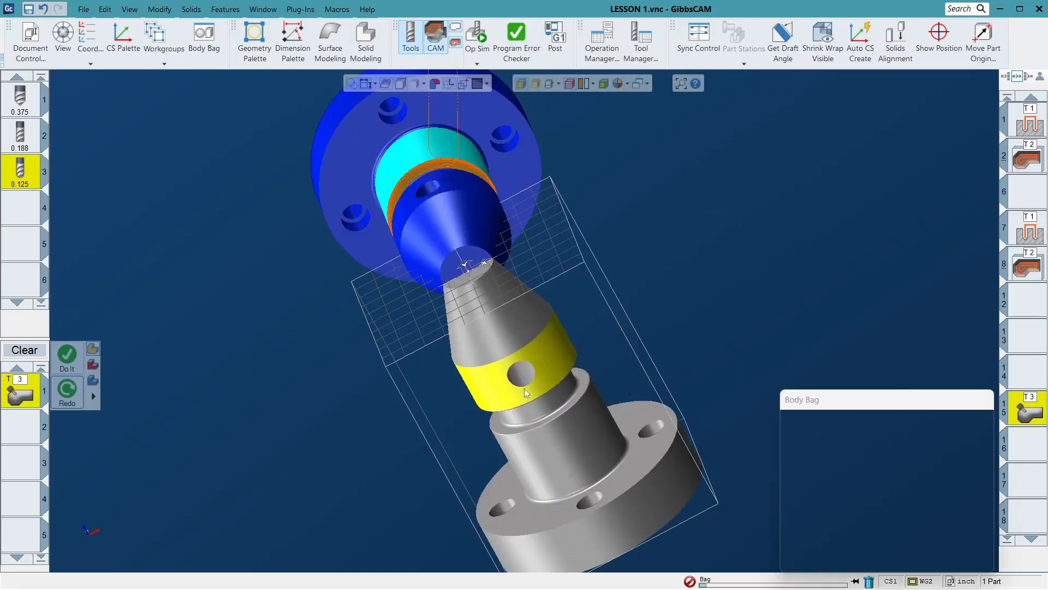
{"action": "left_click", "coordinate": [989, 401]}
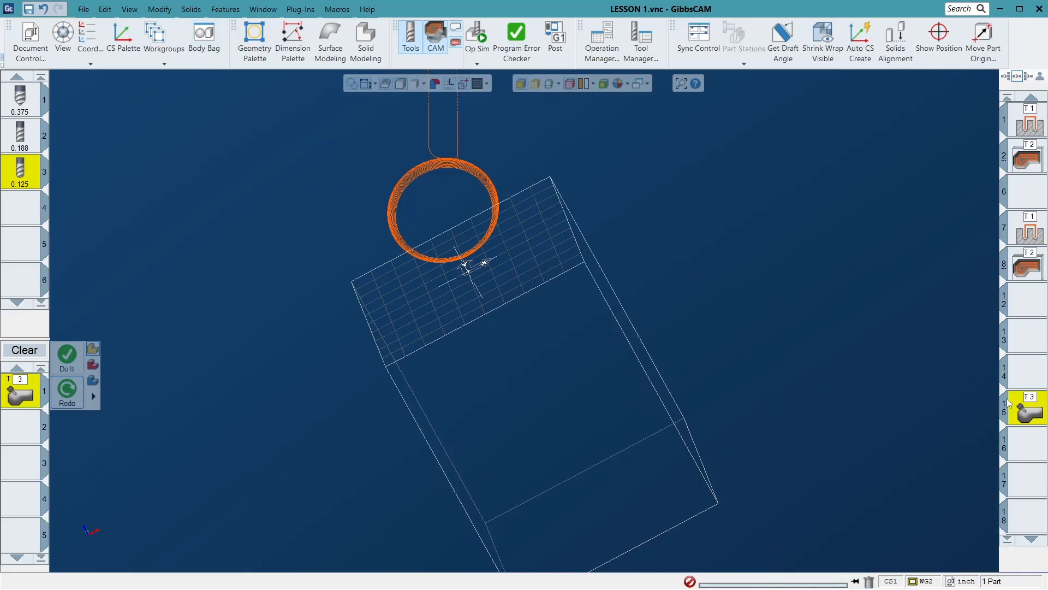
- Examine the T3 toolpath around the shaft's groove and shoulder from several angles, including a close-up of its passes
{"action": "scroll", "coordinate": [477, 345], "scroll_direction": "down", "scroll_amount": 4}
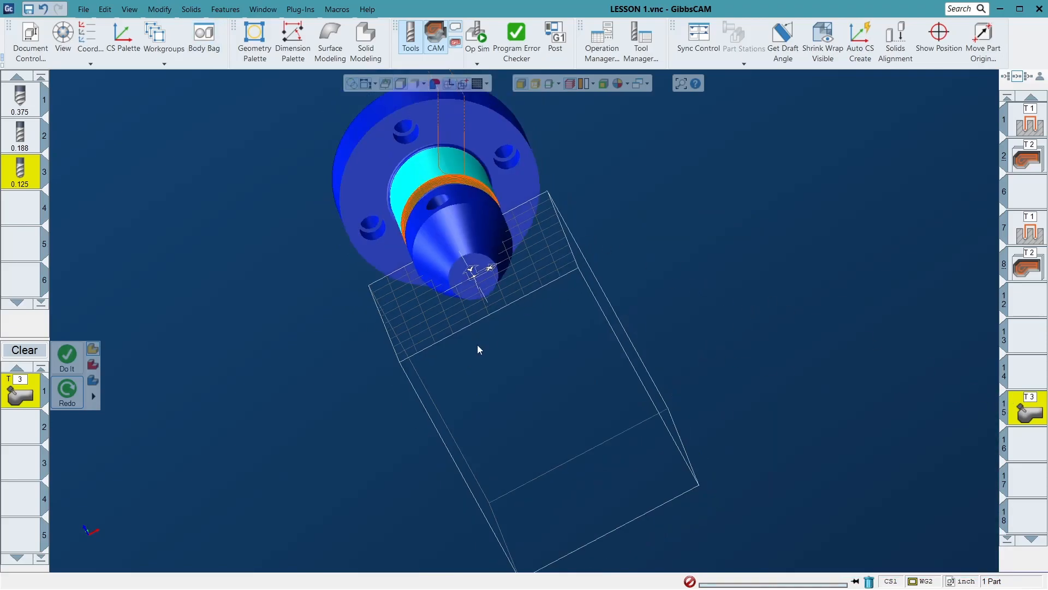
{"action": "left_click", "coordinate": [828, 35]}
{"action": "scroll", "coordinate": [480, 202], "scroll_direction": "up", "scroll_amount": 3}
{"action": "middle_click_drag", "start_coordinate": [406, 239], "coordinate": [785, 250]}
{"action": "middle_click_drag", "start_coordinate": [642, 315], "coordinate": [665, 368]}
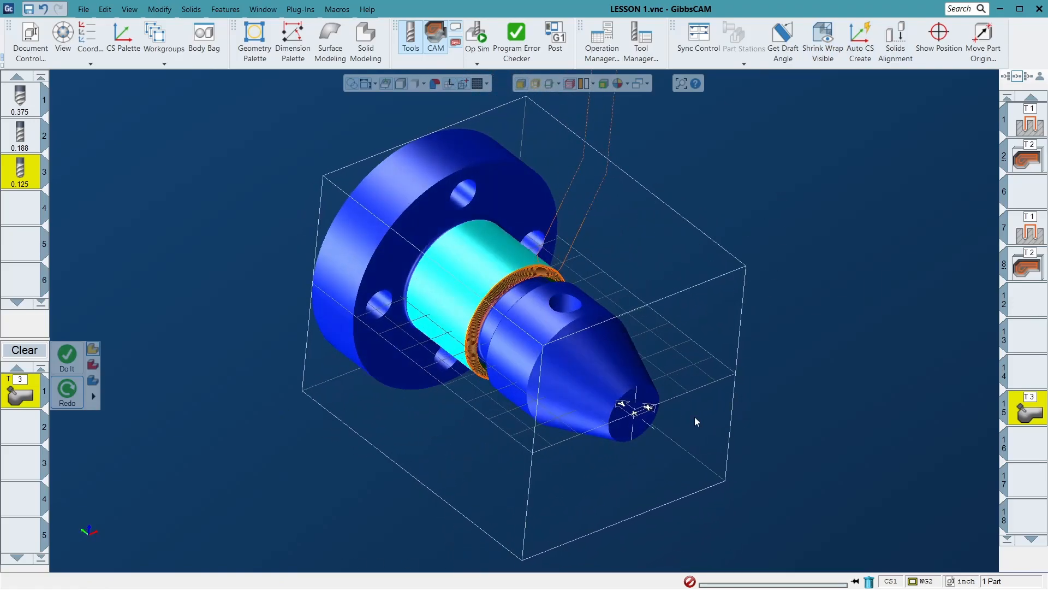
{"action": "middle_click_drag", "start_coordinate": [658, 442], "coordinate": [422, 143]}
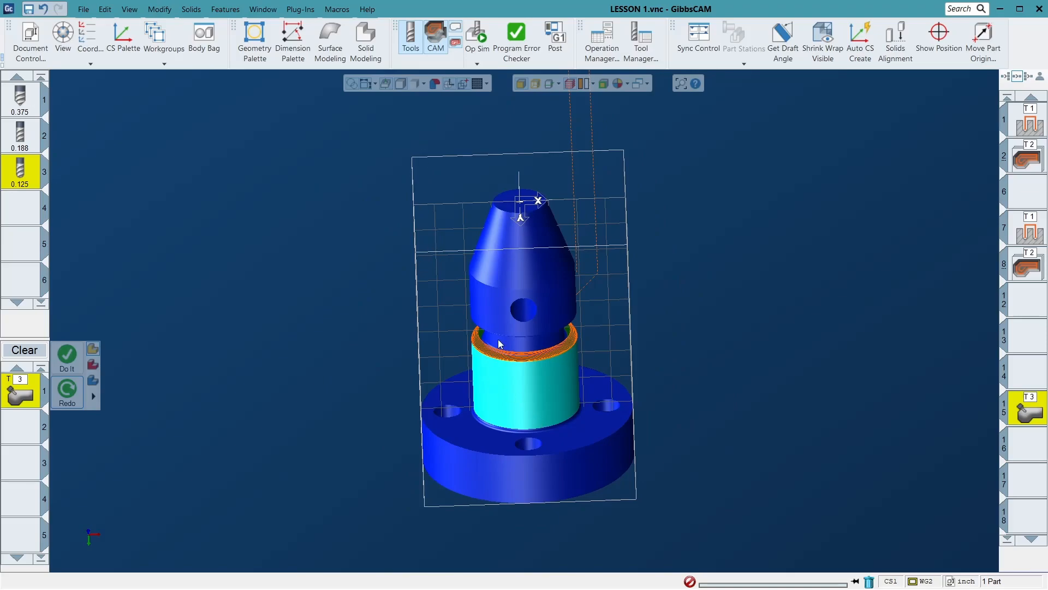
{"action": "middle_click_drag", "start_coordinate": [432, 161], "coordinate": [604, 398]}
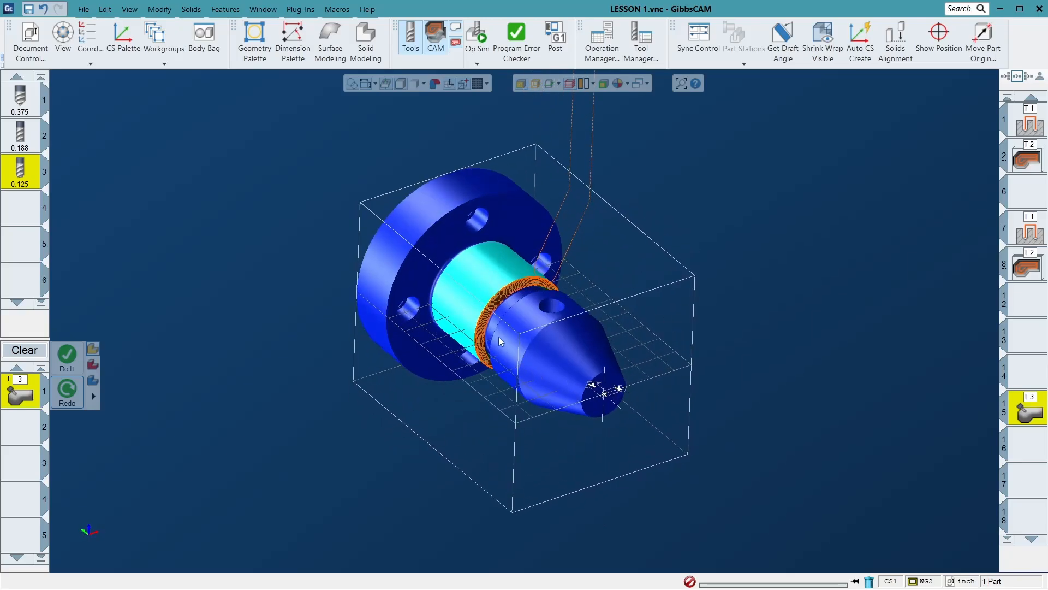
{"action": "middle_click_drag", "start_coordinate": [431, 320], "coordinate": [370, 307]}
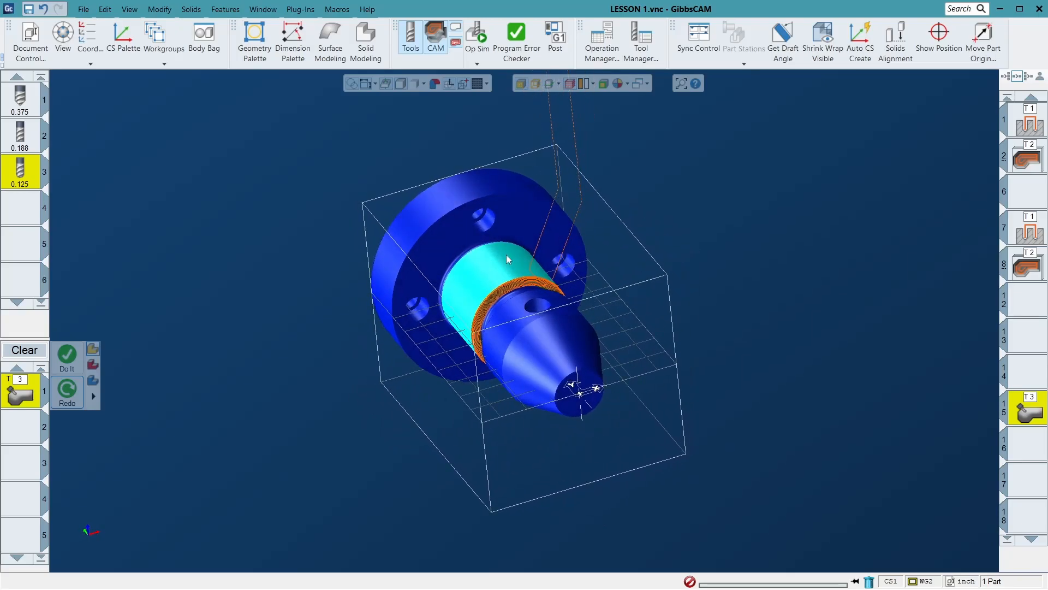
{"action": "middle_click_drag", "start_coordinate": [238, 269], "coordinate": [533, 297]}
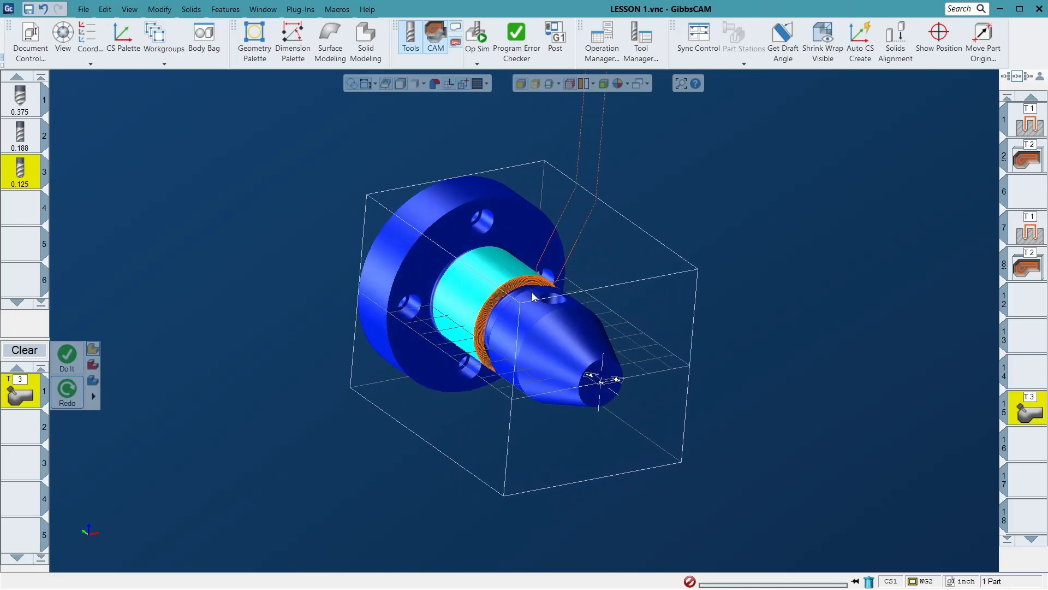
{"action": "scroll", "coordinate": [497, 295], "scroll_direction": "up", "scroll_amount": 5}
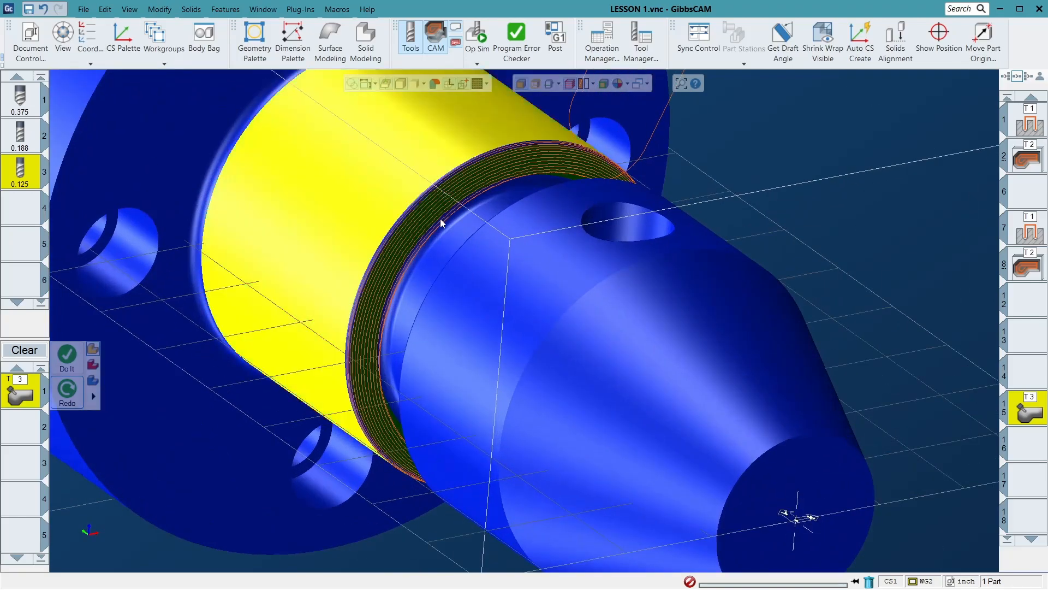
{"action": "scroll", "coordinate": [443, 217], "scroll_direction": "down", "scroll_amount": 5}
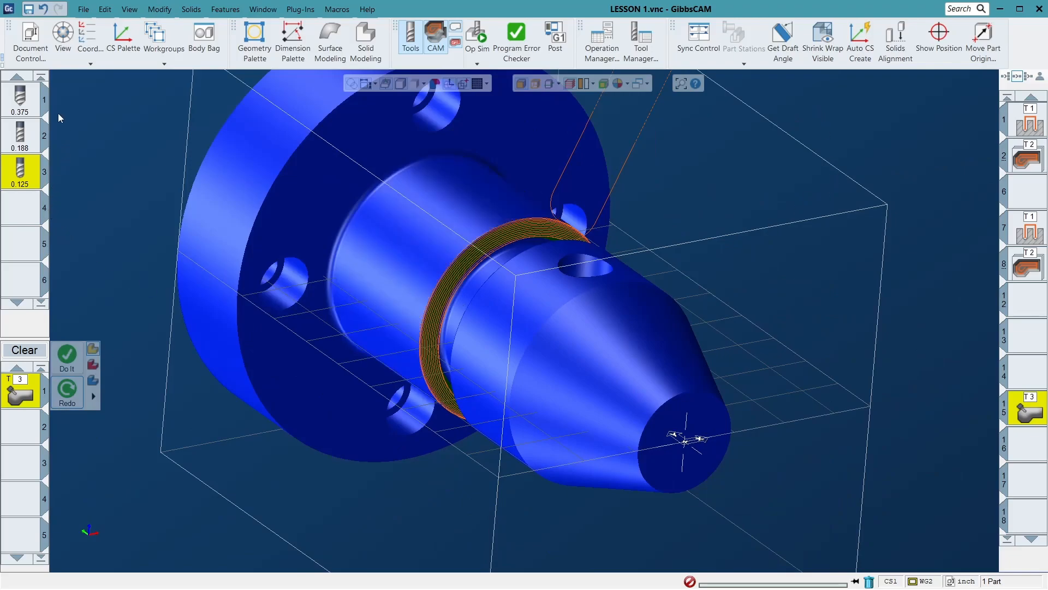
- Configure the machine setup to rotate around Y with the + option off, and close the document settings
{"action": "left_click", "coordinate": [31, 39]}
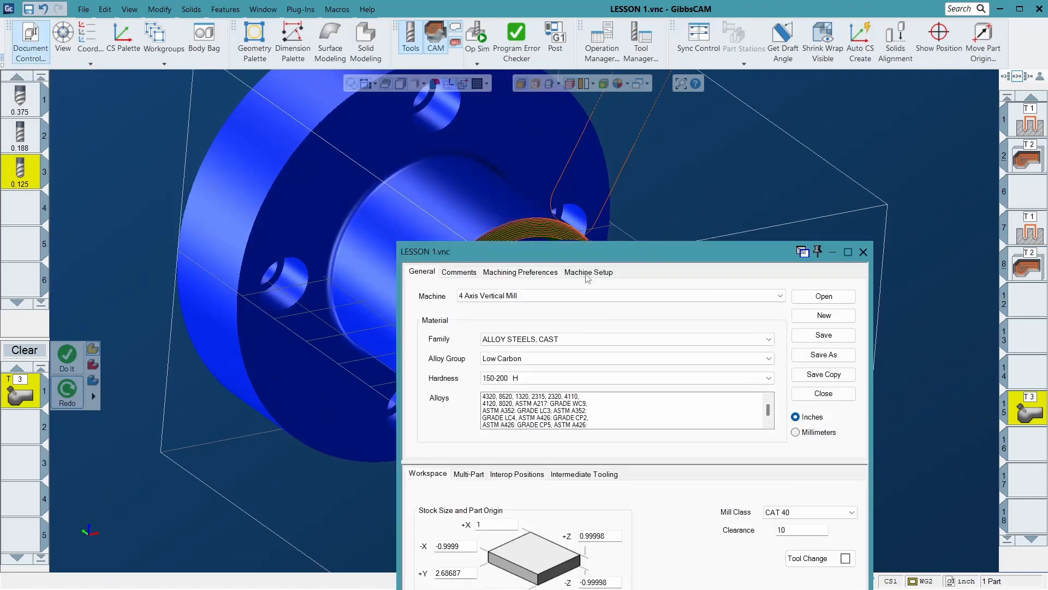
{"action": "left_click", "coordinate": [597, 271]}
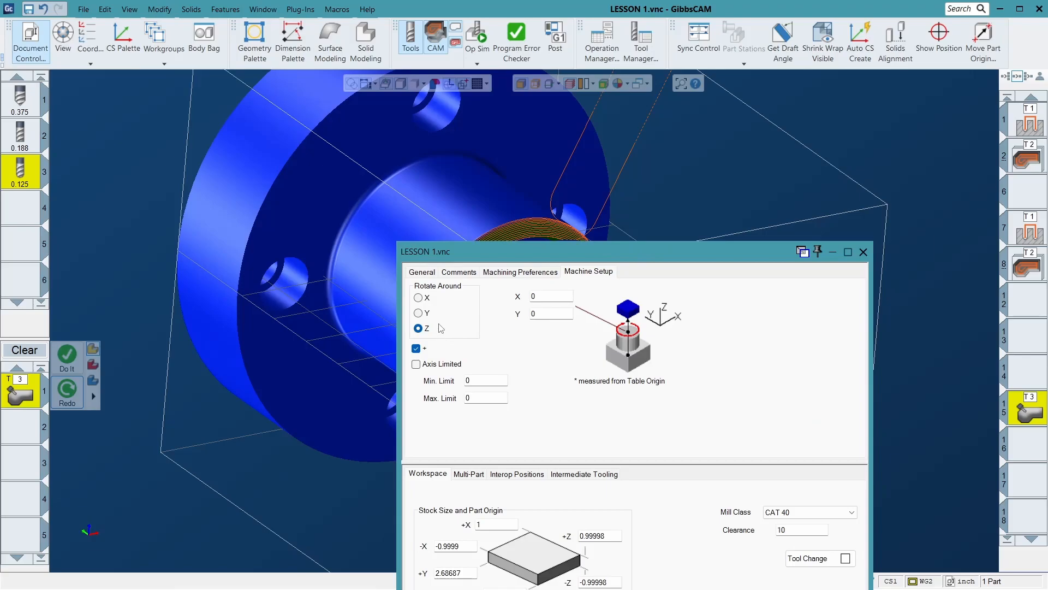
{"action": "left_click", "coordinate": [420, 313]}
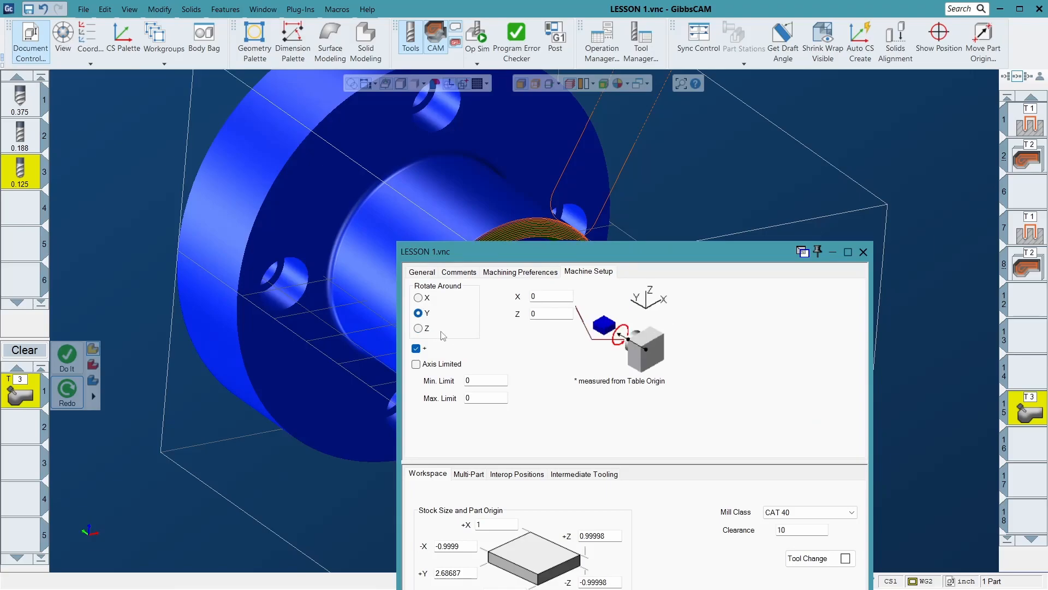
{"action": "left_click", "coordinate": [416, 350]}
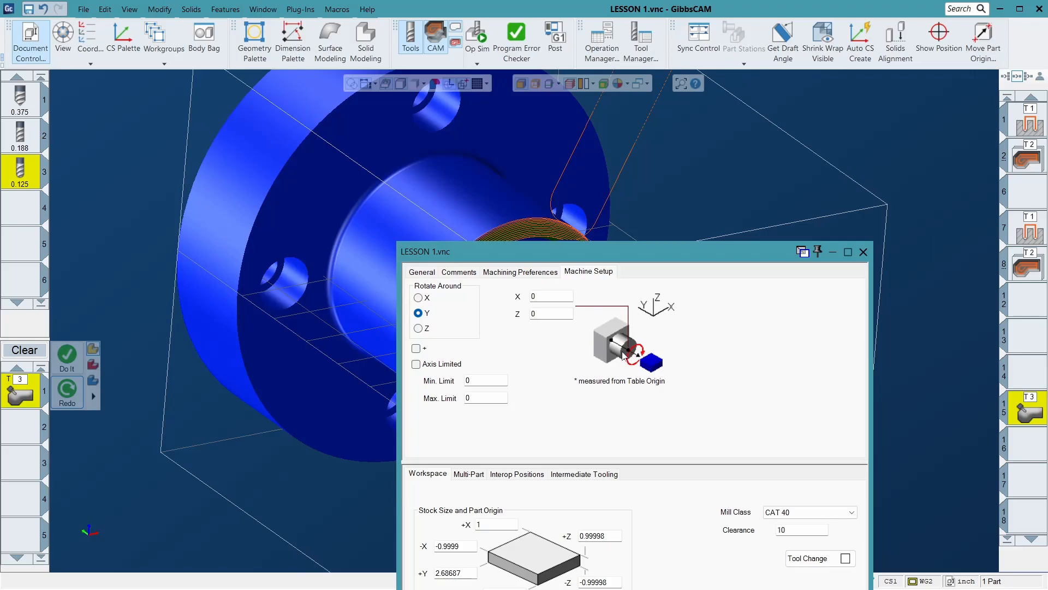
{"action": "left_click", "coordinate": [863, 252]}
{"action": "scroll", "coordinate": [362, 265], "scroll_direction": "down", "scroll_amount": 3}
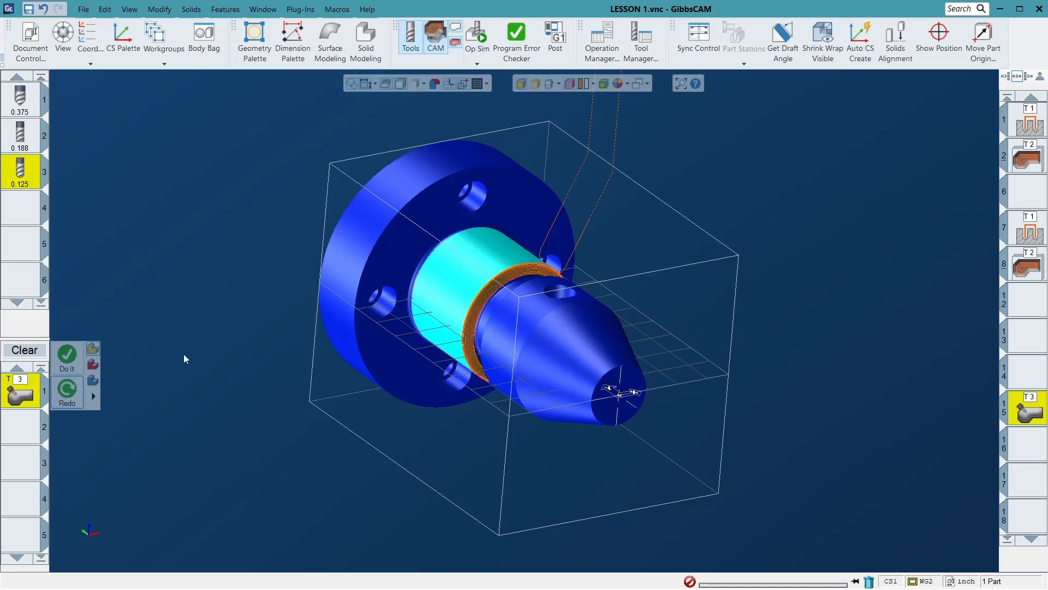
- Open the T3 5-axis process and review its tool axis control settings for output format, angle step and tilt
{"action": "double_click", "coordinate": [9, 398]}
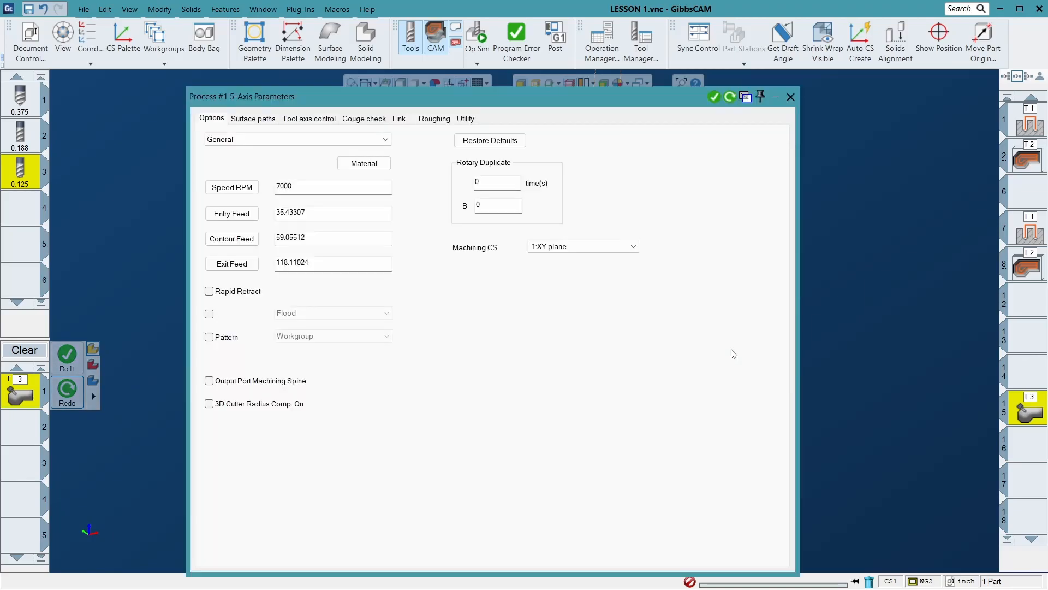
{"action": "left_click_drag", "start_coordinate": [537, 95], "coordinate": [914, 108]}
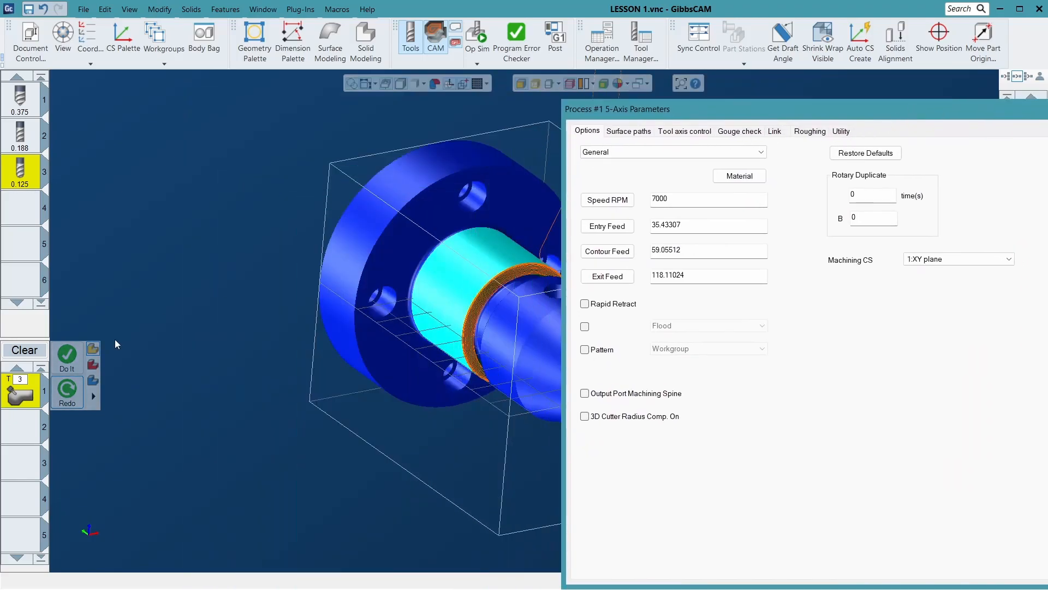
{"action": "right_click", "coordinate": [16, 405]}
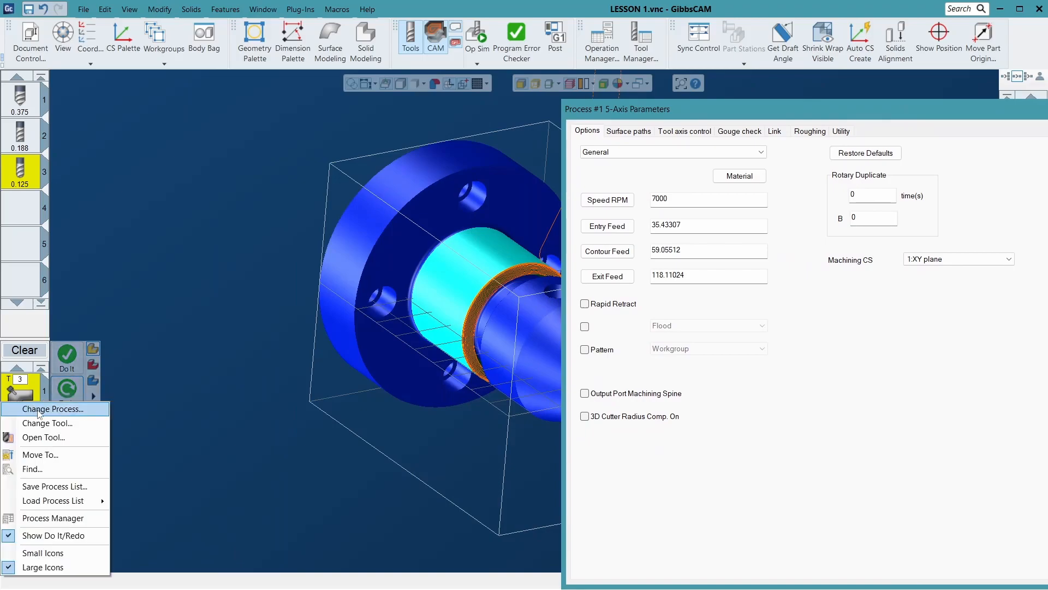
{"action": "left_click", "coordinate": [37, 405]}
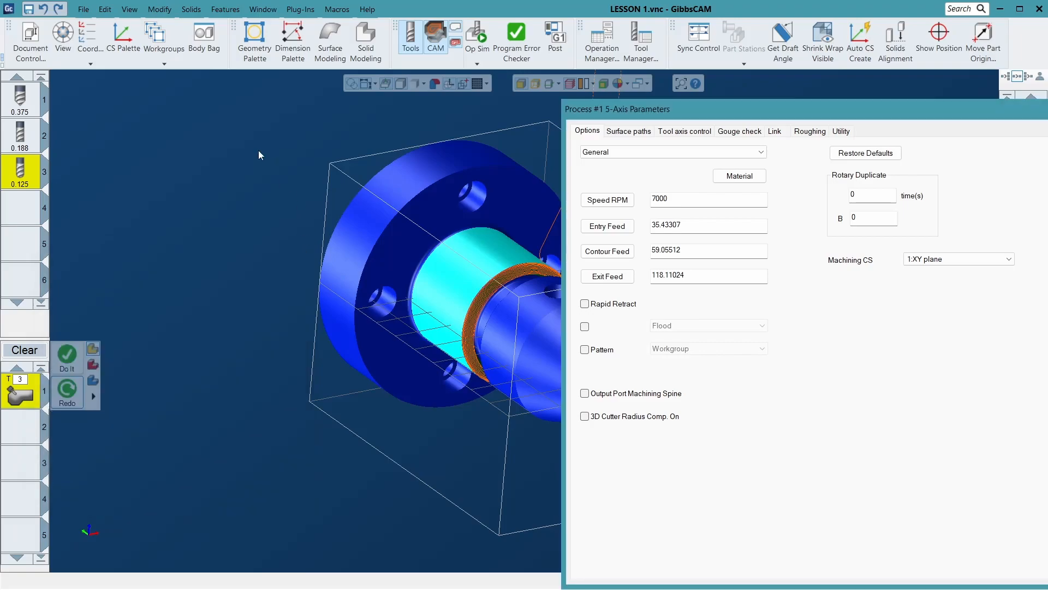
{"action": "left_click_drag", "start_coordinate": [747, 108], "coordinate": [598, 130]}
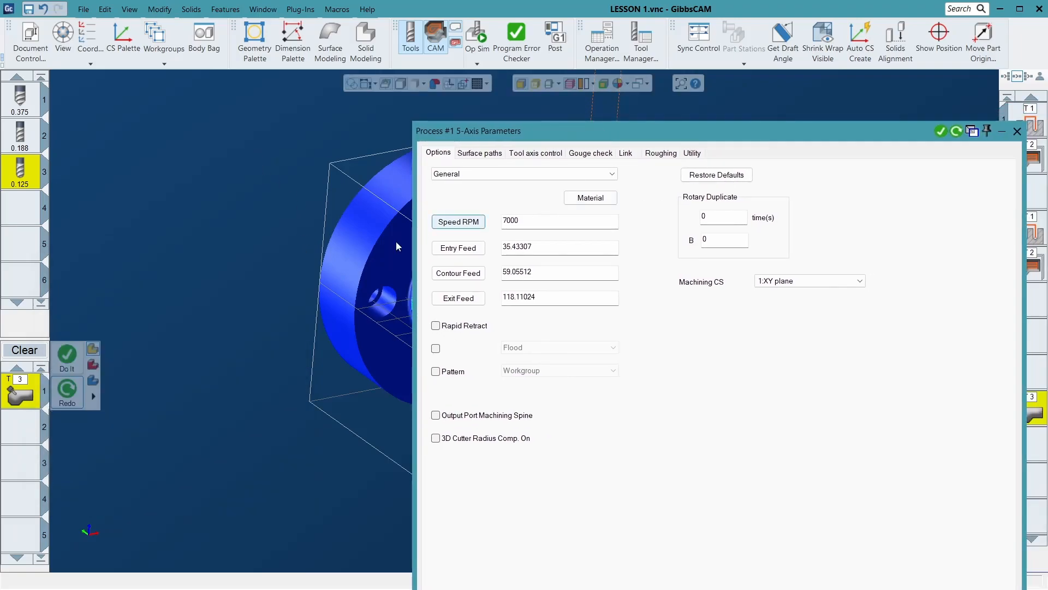
{"action": "left_click", "coordinate": [554, 154]}
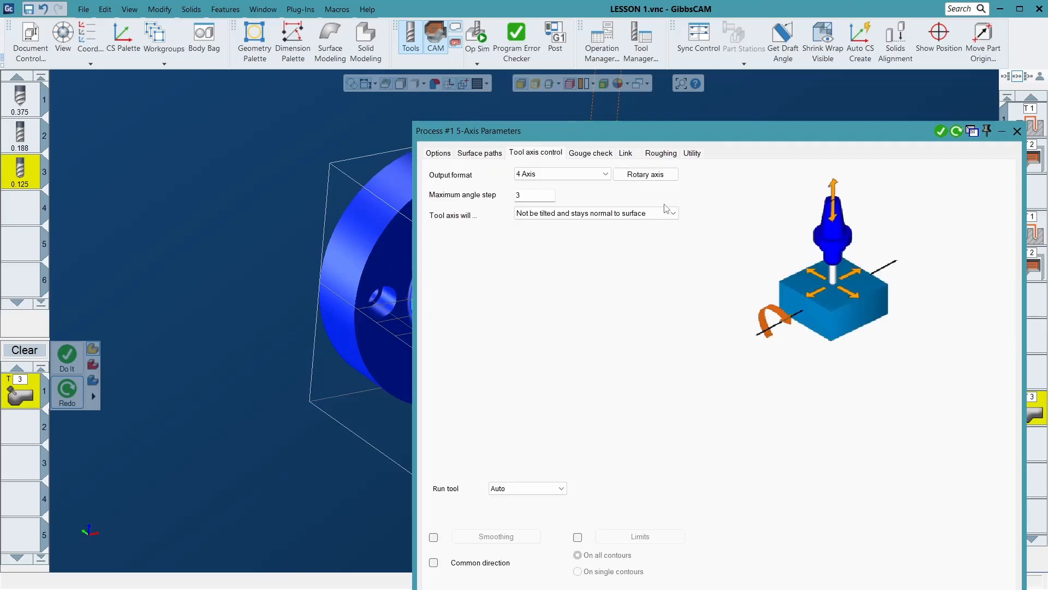
{"action": "left_click_drag", "start_coordinate": [732, 146], "coordinate": [802, 203]}
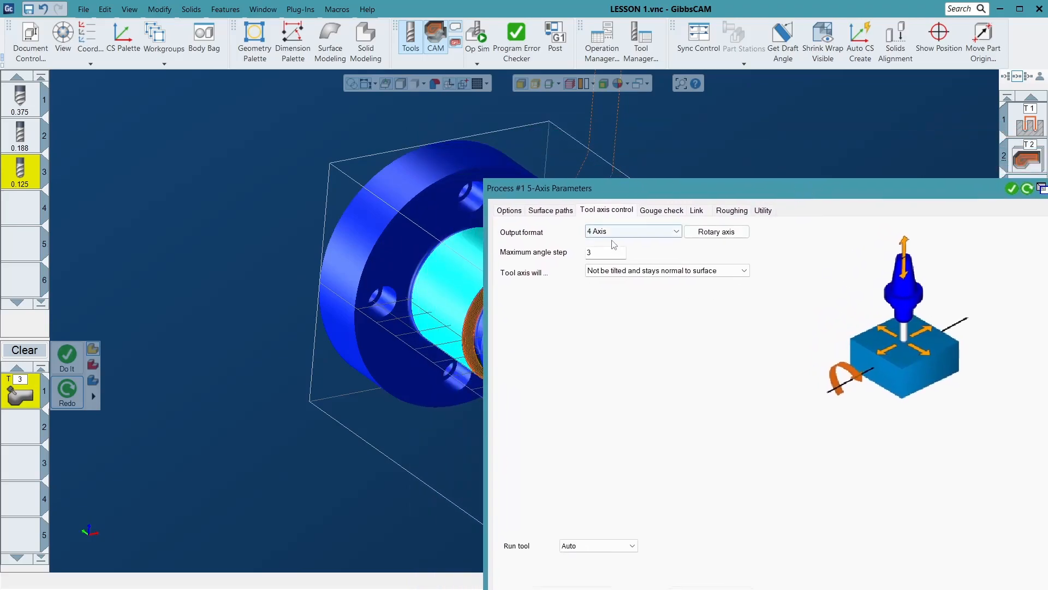
- Review the Morph between 2 surfaces pattern and the faces assigned as its first and second edge surfaces
{"action": "left_click", "coordinate": [546, 212]}
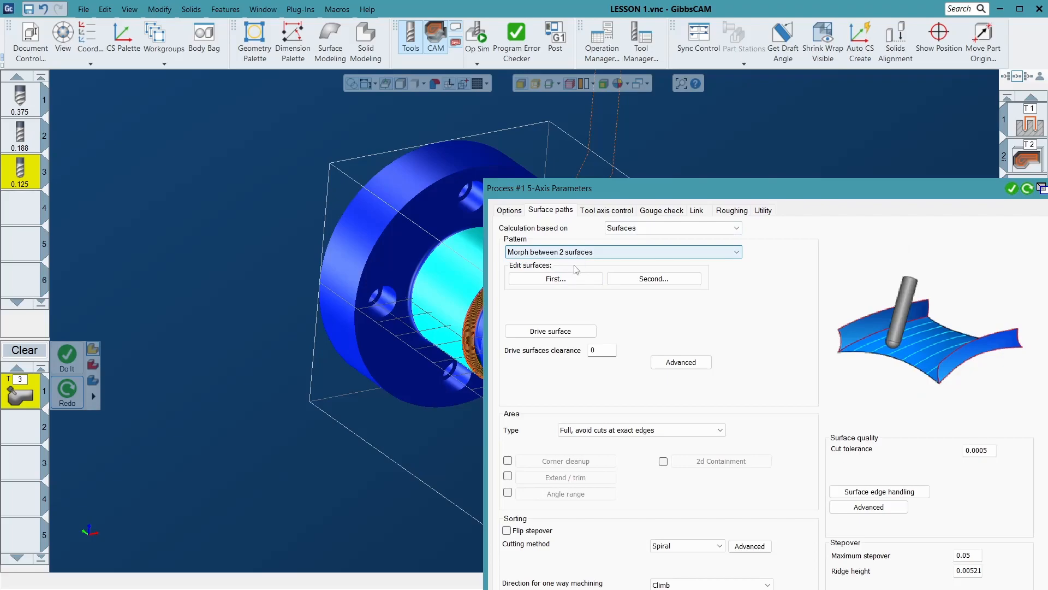
{"action": "left_click_drag", "start_coordinate": [689, 189], "coordinate": [863, 225]}
{"action": "scroll", "coordinate": [539, 288], "scroll_direction": "up", "scroll_amount": 3}
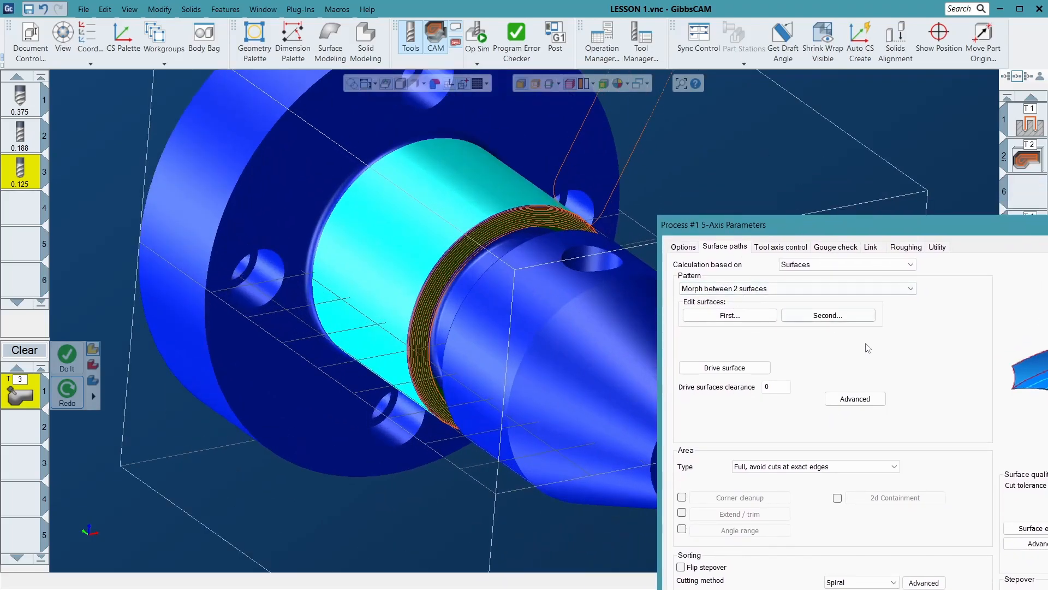
{"action": "left_click", "coordinate": [764, 316]}
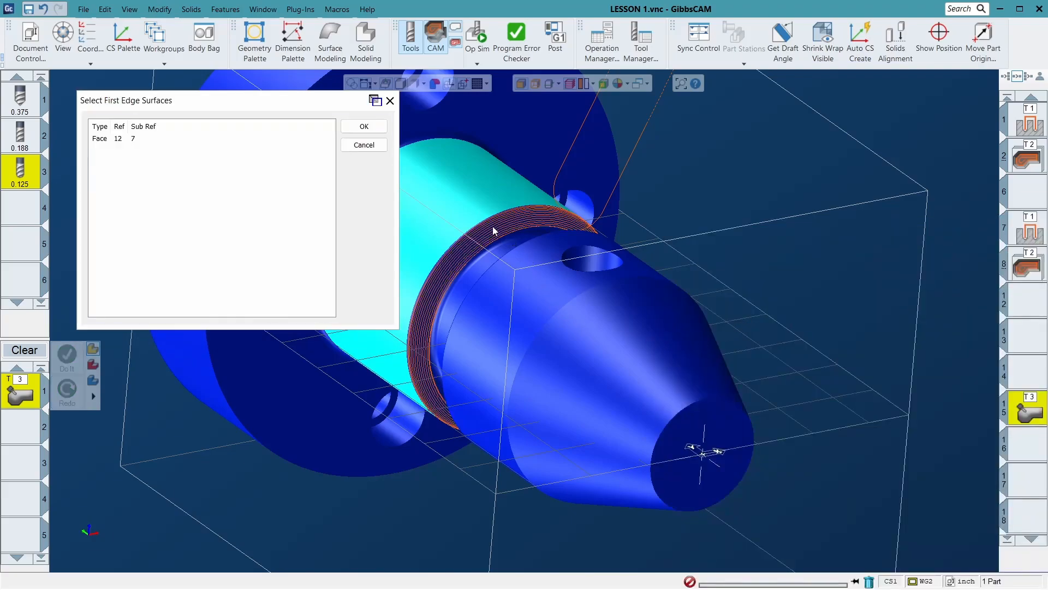
{"action": "left_click", "coordinate": [364, 126]}
{"action": "left_click", "coordinate": [852, 315]}
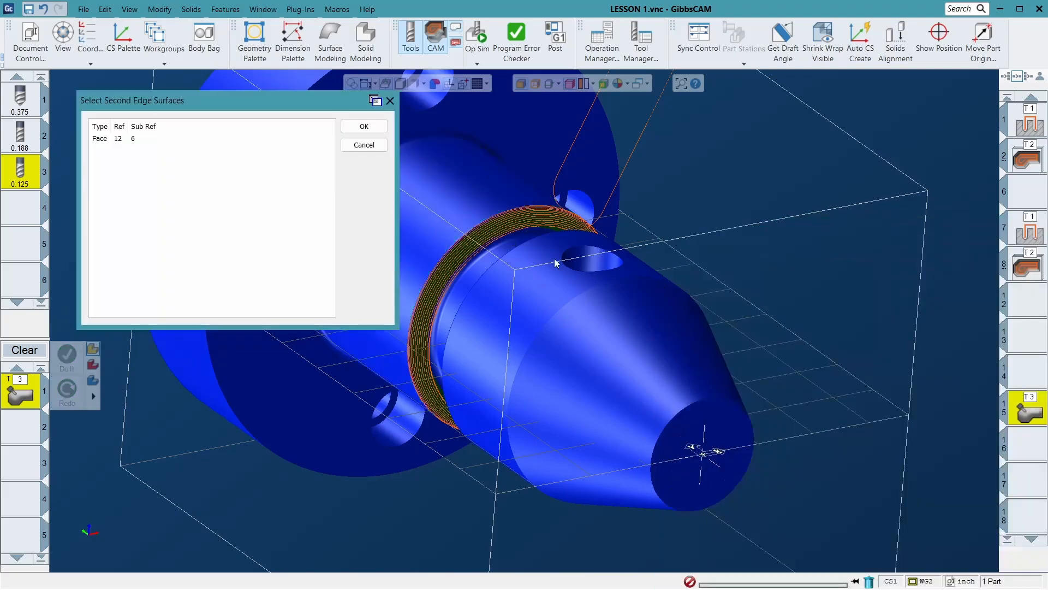
{"action": "left_click", "coordinate": [365, 126]}
- Select the narrow ring face at the rim of the shaft's groove as the drive surface and accept it
{"action": "left_click", "coordinate": [725, 367]}
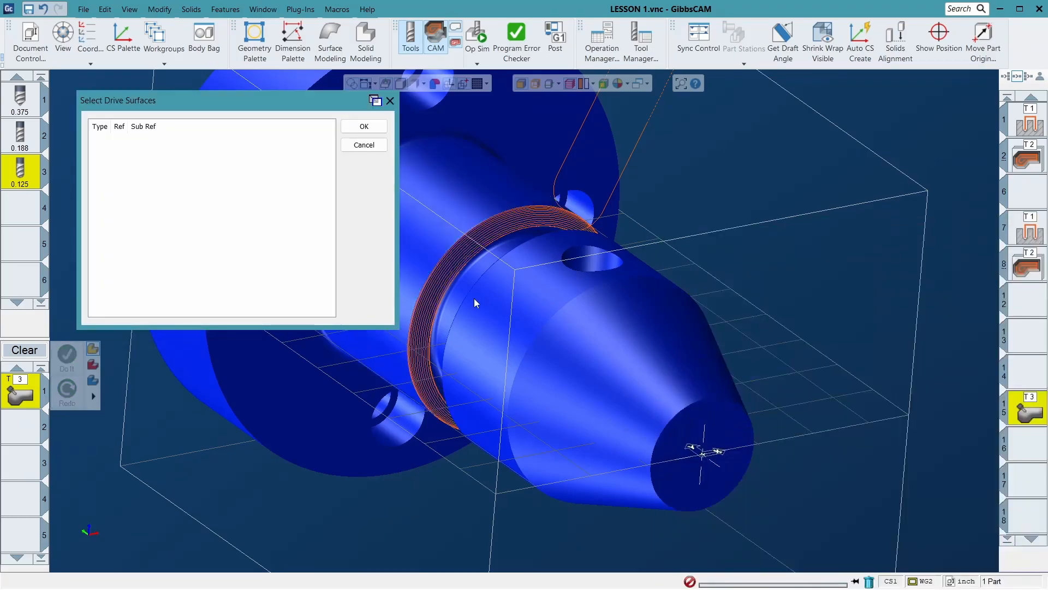
{"action": "scroll", "coordinate": [453, 257], "scroll_direction": "up", "scroll_amount": 5}
{"action": "left_click", "coordinate": [437, 135]}
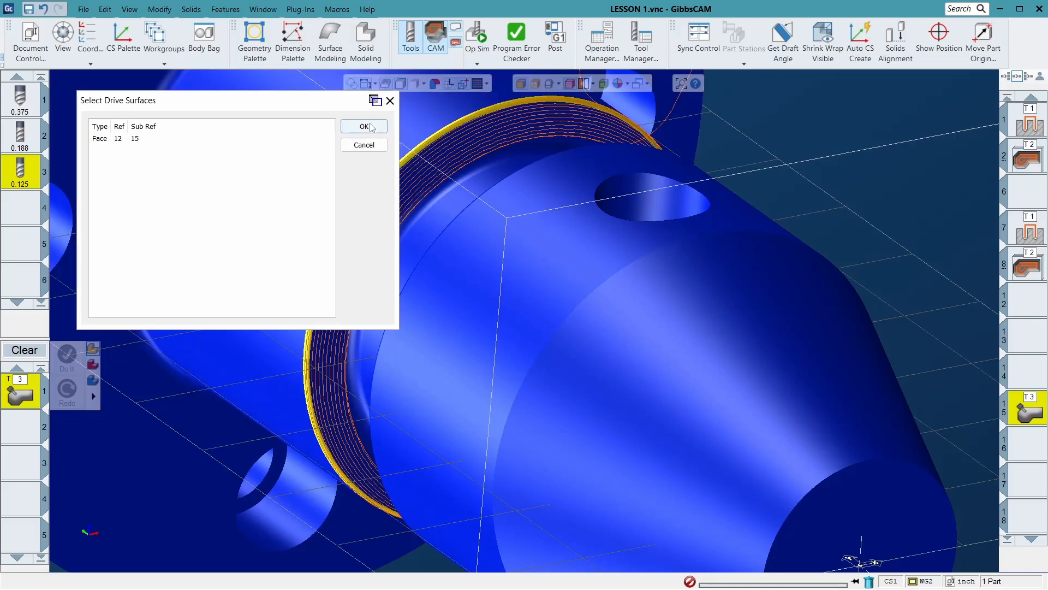
{"action": "left_click", "coordinate": [364, 126]}
- Review the surface path settings and the process's 4th axis direction and 5th axis lock angle, and accept the rotary axis settings
{"action": "left_click_drag", "start_coordinate": [844, 224], "coordinate": [604, 91]}
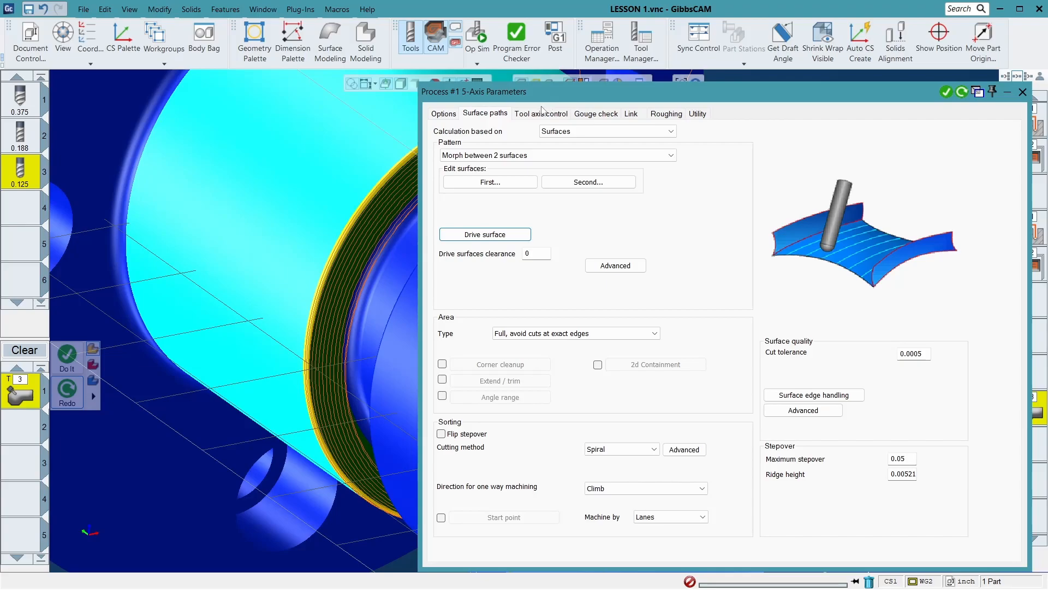
{"action": "left_click", "coordinate": [541, 114]}
{"action": "left_click_drag", "start_coordinate": [635, 105], "coordinate": [733, 289]}
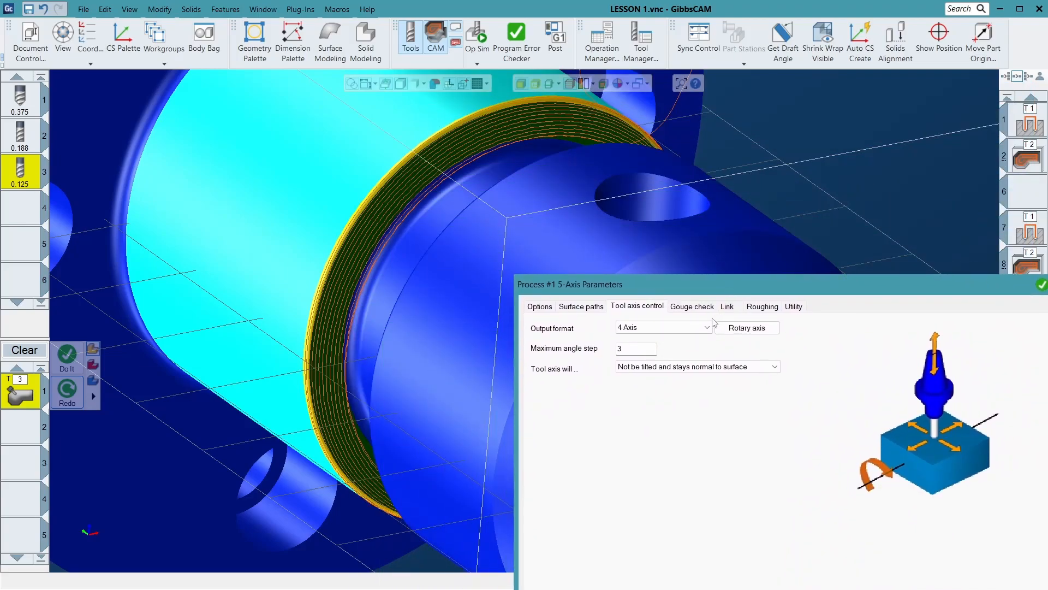
{"action": "left_click", "coordinate": [740, 329]}
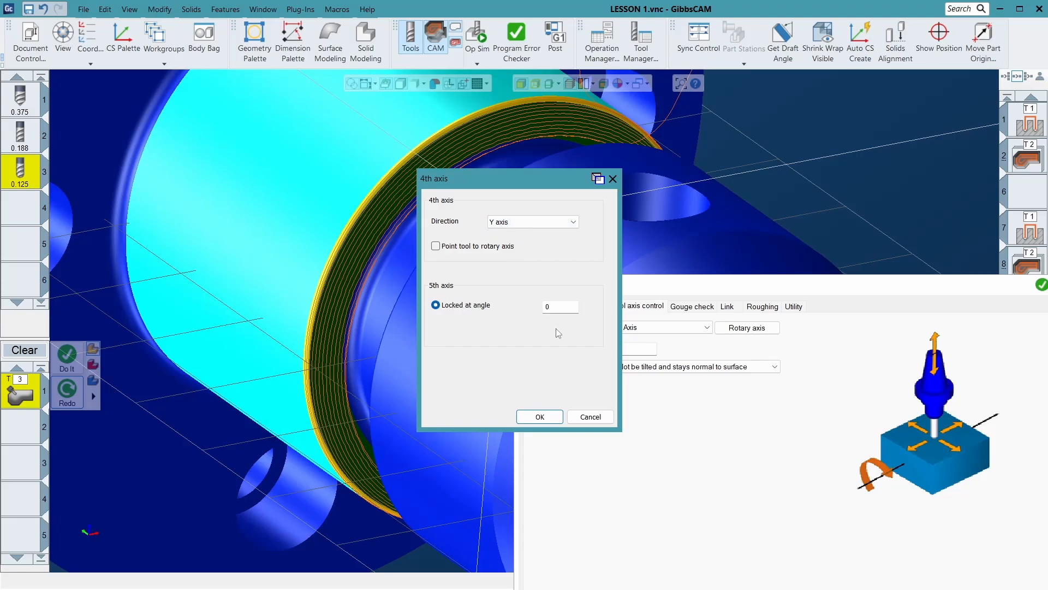
{"action": "left_click", "coordinate": [539, 416]}
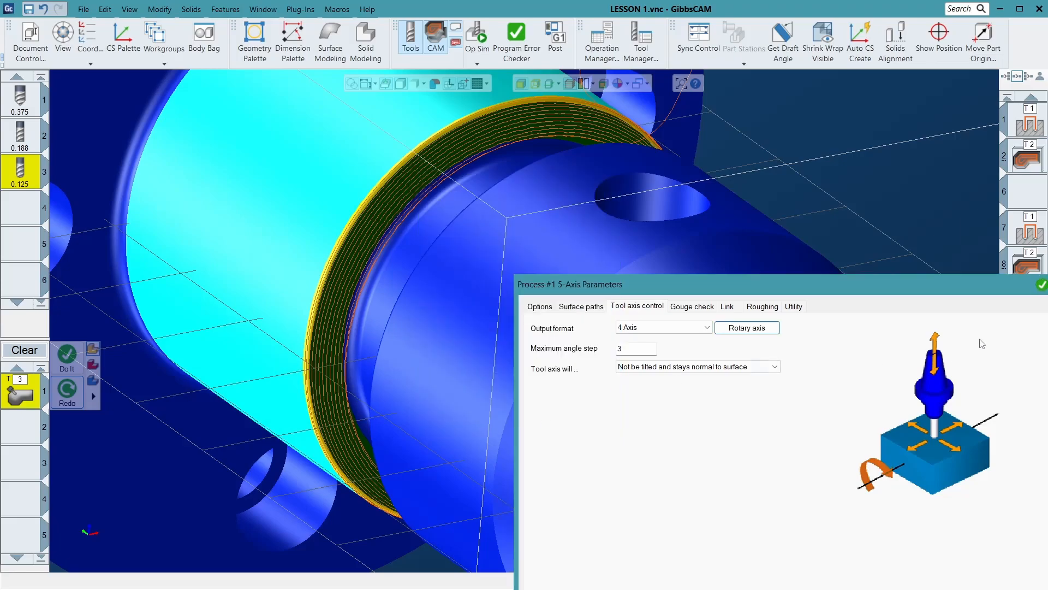
- Regenerate the T3 groove toolpath with its 4 Axis output settings and close the 5-axis process
{"action": "left_click_drag", "start_coordinate": [972, 286], "coordinate": [544, 312]}
{"action": "left_click", "coordinate": [633, 316]}
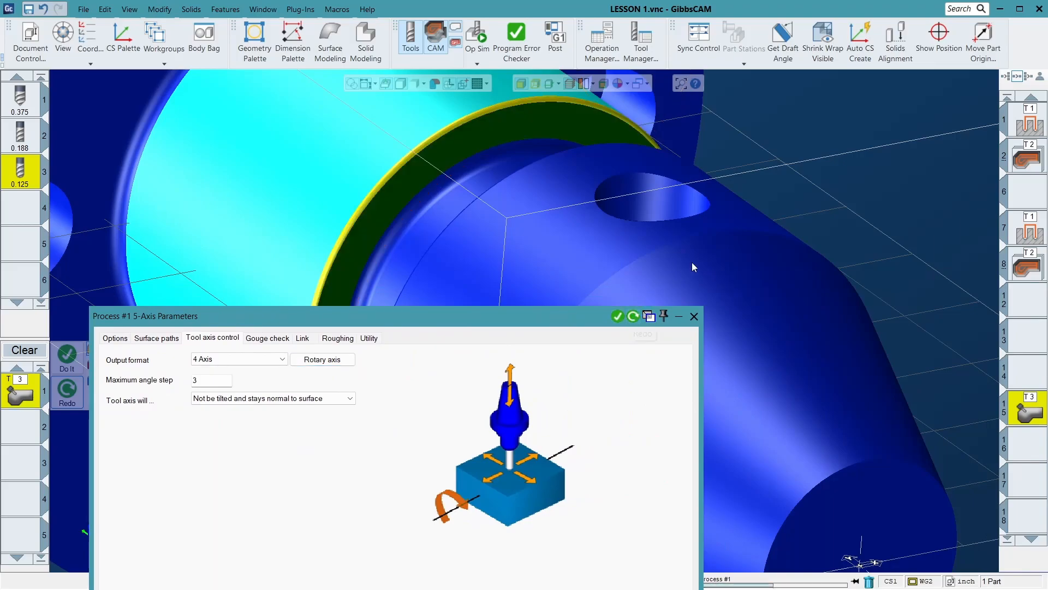
{"action": "left_click", "coordinate": [694, 316]}
- Simulate the T3 groove operation in Op Sim at maximum speed to the program's end, examining the cut along the groove's rim
{"action": "left_click", "coordinate": [477, 34]}
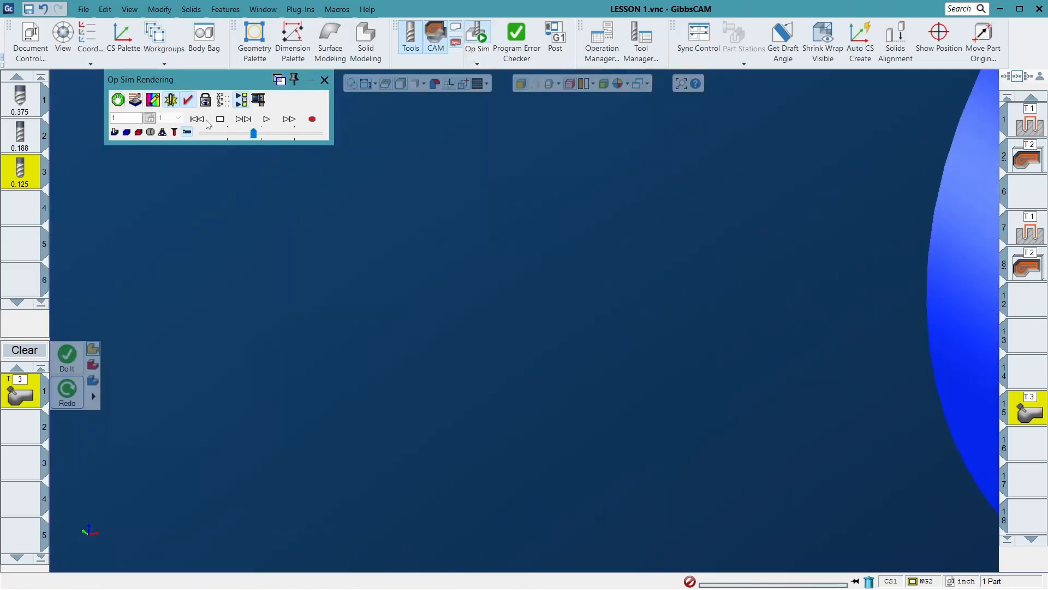
{"action": "left_click", "coordinate": [206, 120]}
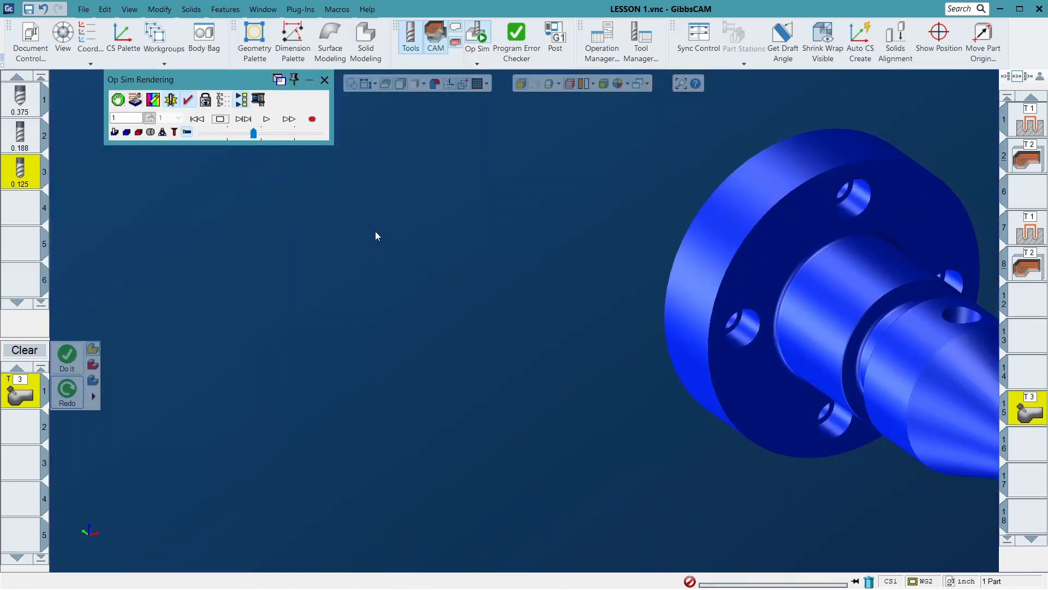
{"action": "left_click", "coordinate": [267, 119]}
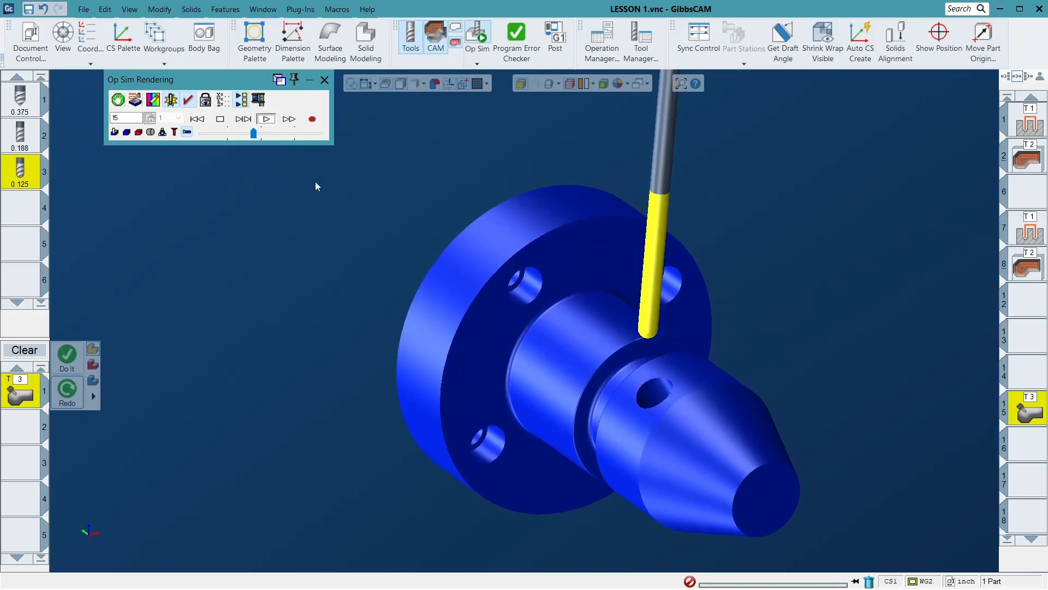
{"action": "left_click_drag", "start_coordinate": [808, 570], "coordinate": [909, 571]}
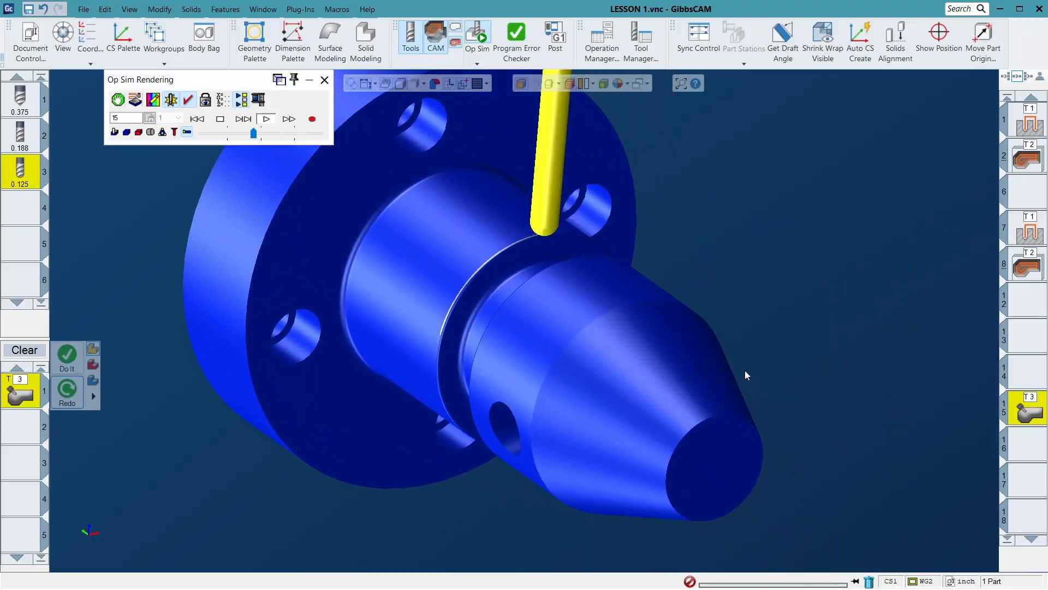
{"action": "scroll", "coordinate": [785, 356], "scroll_direction": "down", "scroll_amount": 3}
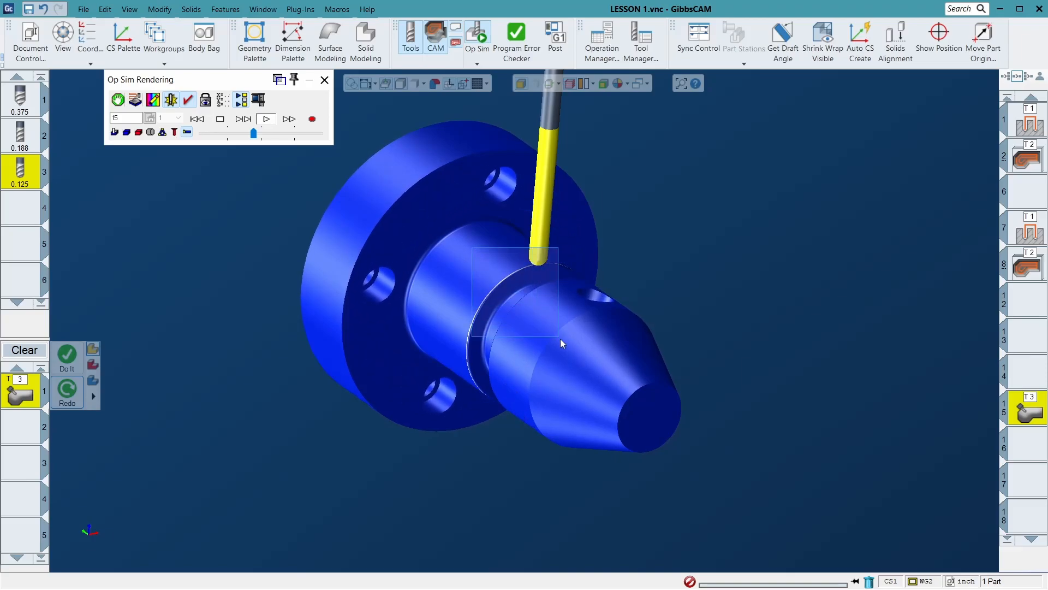
{"action": "scroll", "coordinate": [560, 339], "scroll_direction": "up", "scroll_amount": 5}
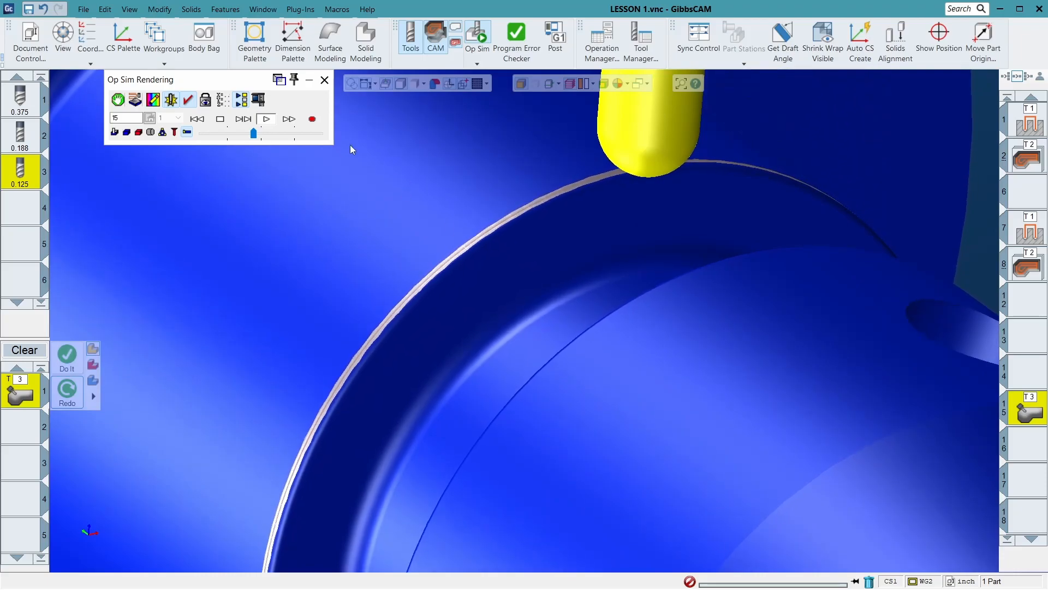
{"action": "scroll", "coordinate": [618, 319], "scroll_direction": "down", "scroll_amount": 5}
{"action": "scroll", "coordinate": [597, 291], "scroll_direction": "down", "scroll_amount": 2}
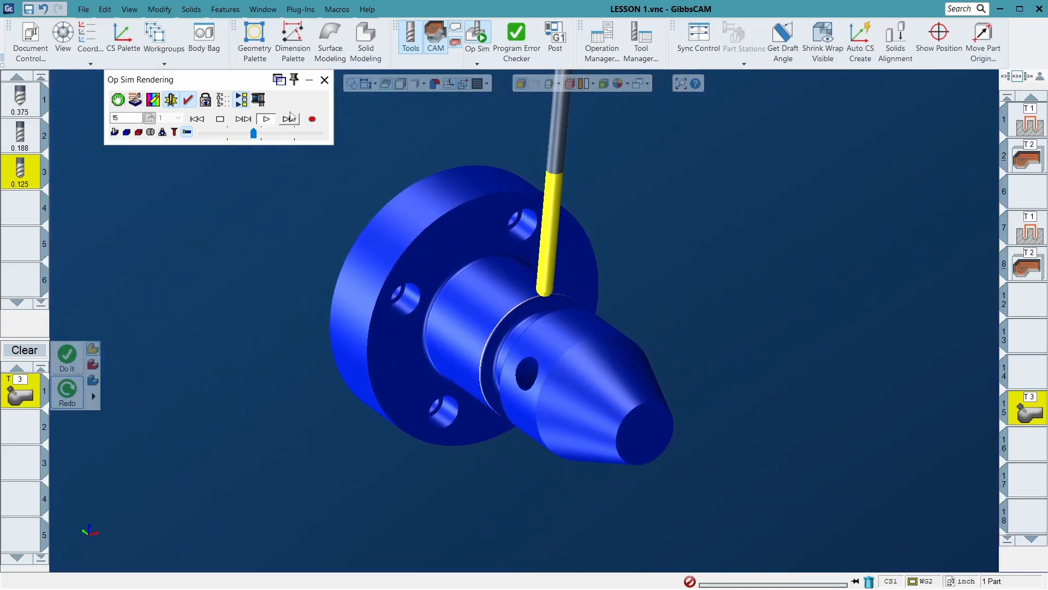
{"action": "left_click_drag", "start_coordinate": [254, 133], "coordinate": [346, 145]}
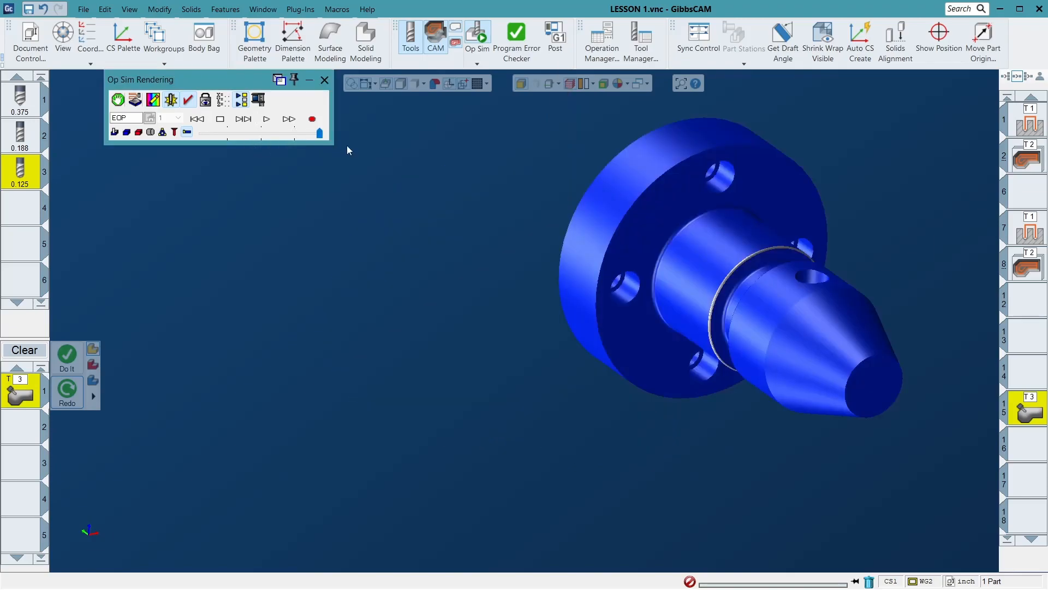
{"action": "left_click", "coordinate": [324, 79]}
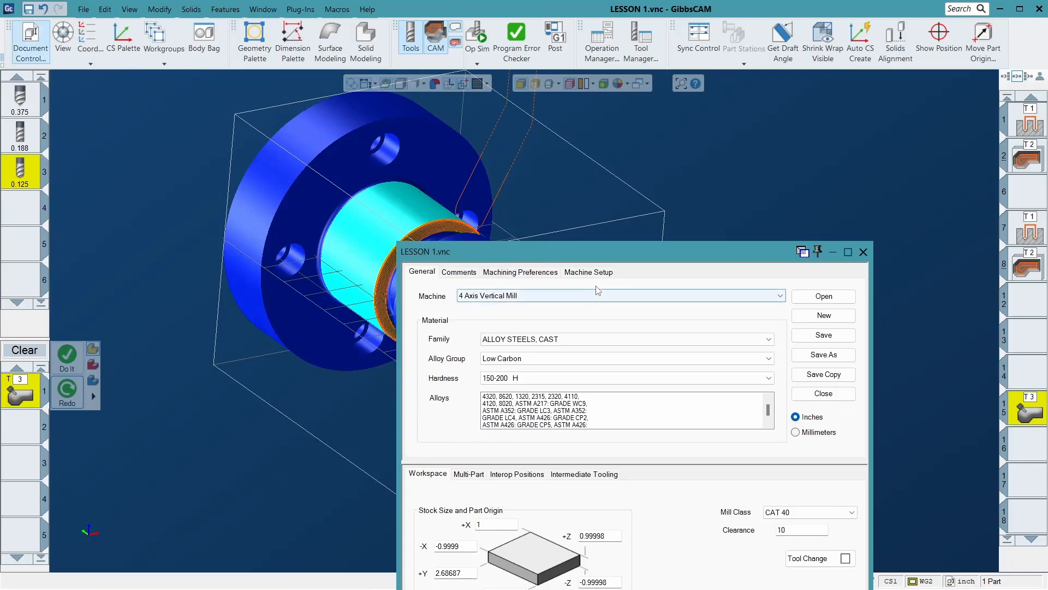
- Review the rotation axis in the LESSON 1 document's machine setup and close the document settings
{"action": "left_click", "coordinate": [600, 273]}
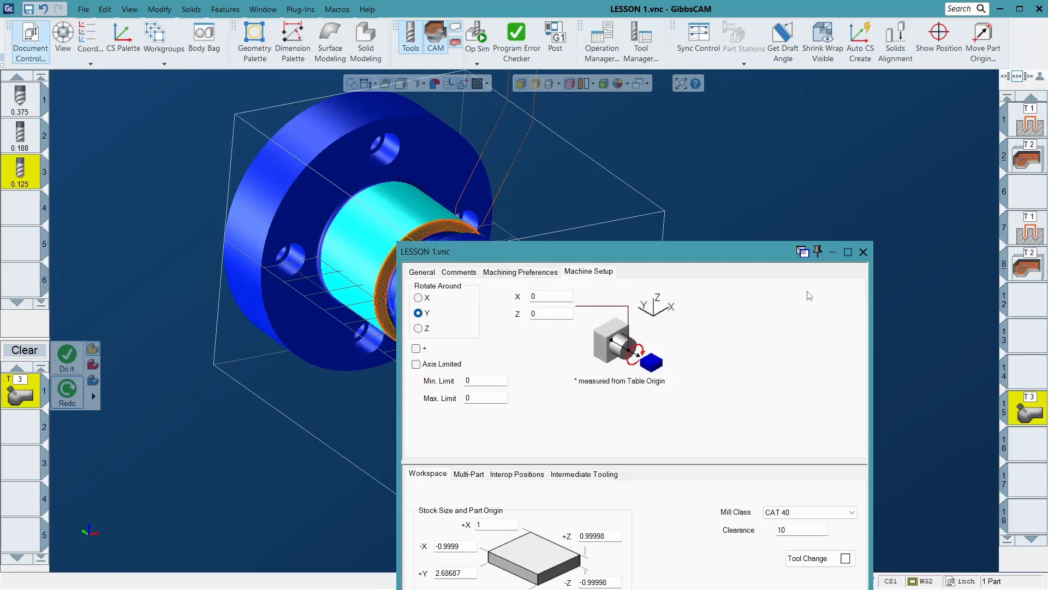
{"action": "left_click", "coordinate": [863, 252]}
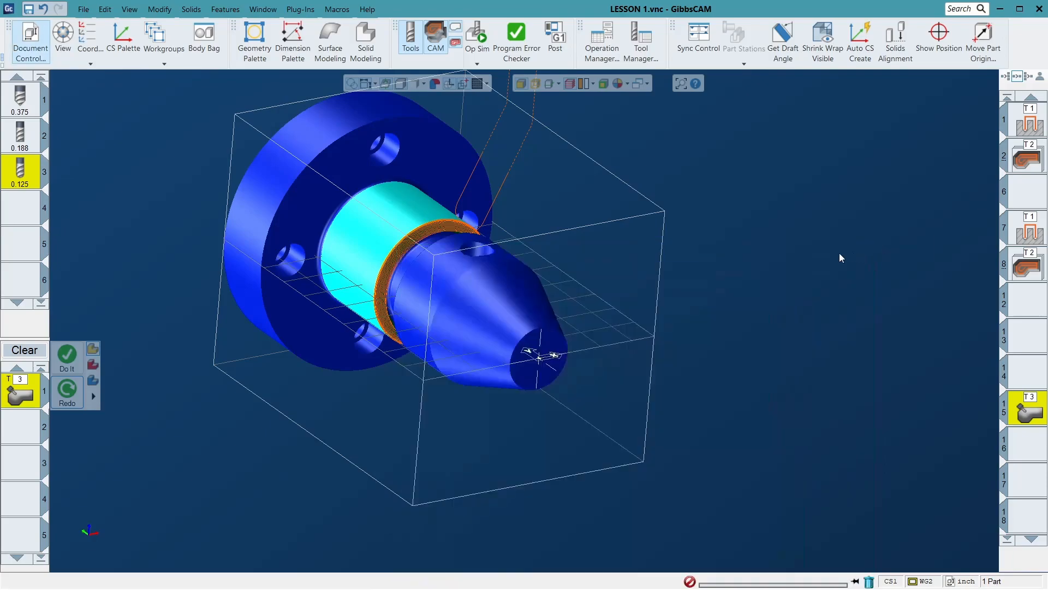
- Set the T3 process's 4th axis direction to X axis, regenerate the toolpath and close the process
{"action": "double_click", "coordinate": [31, 391]}
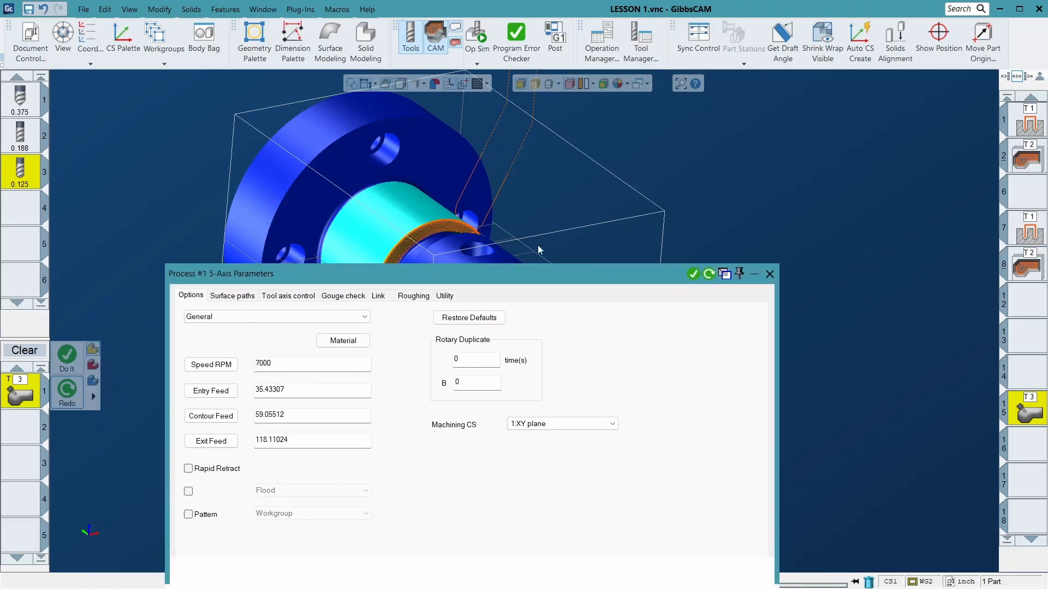
{"action": "left_click", "coordinate": [369, 217]}
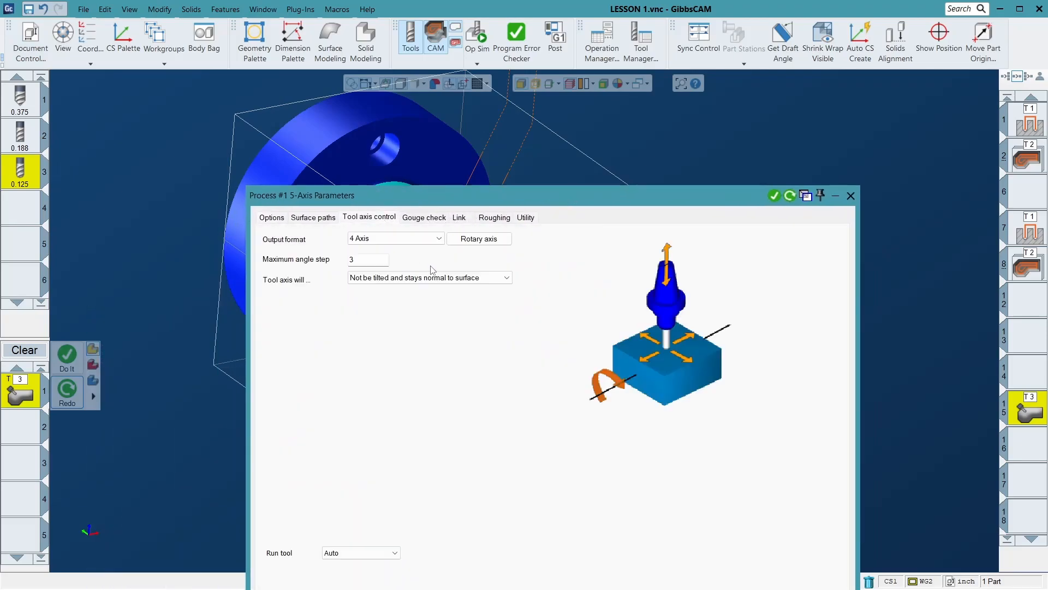
{"action": "left_click", "coordinate": [471, 241]}
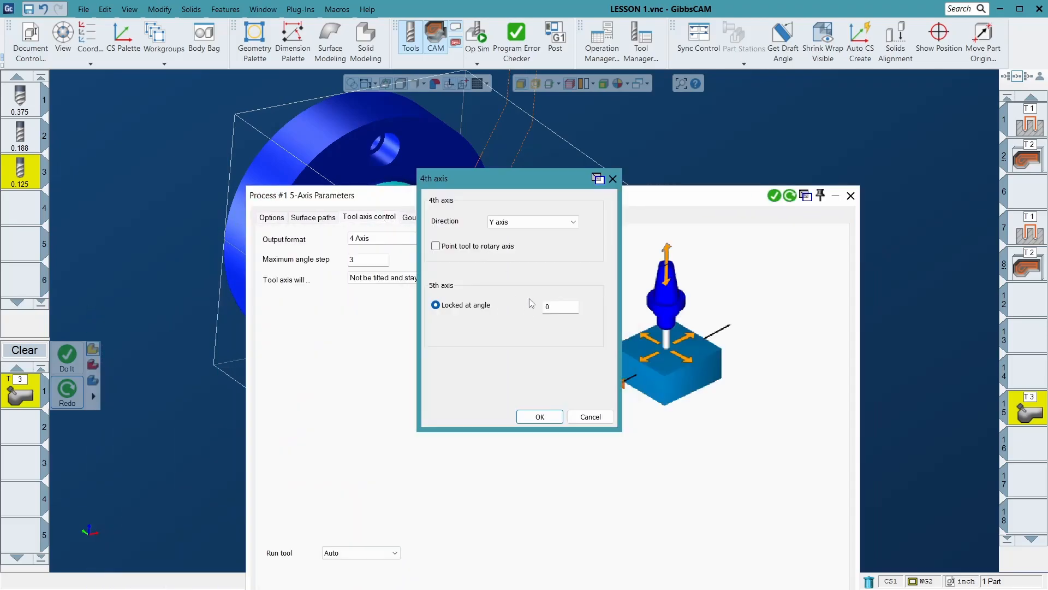
{"action": "left_click", "coordinate": [531, 228]}
{"action": "left_click", "coordinate": [527, 235]}
{"action": "left_click", "coordinate": [540, 416]}
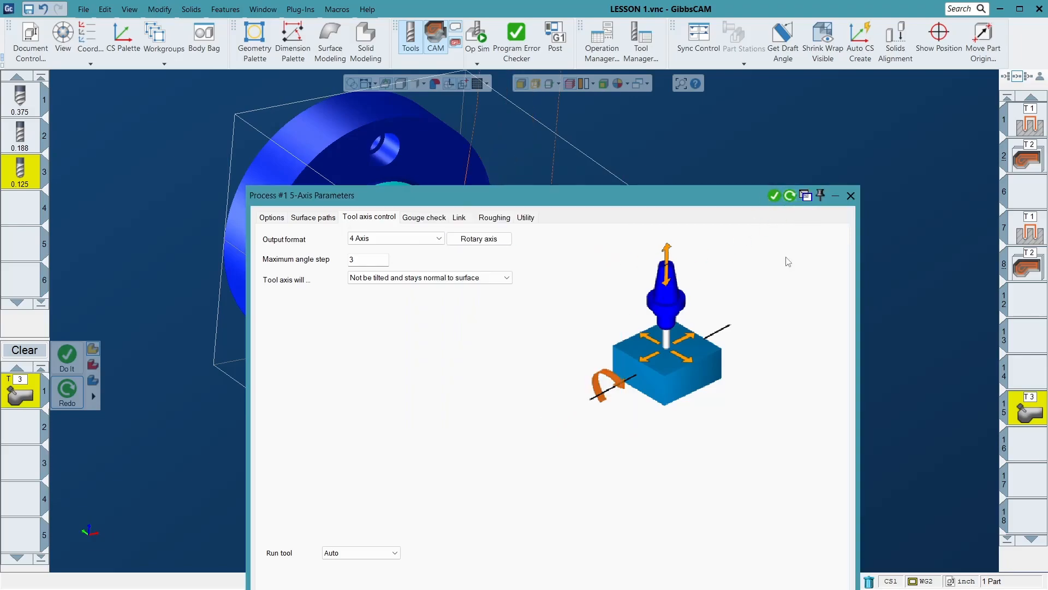
{"action": "left_click", "coordinate": [846, 196]}
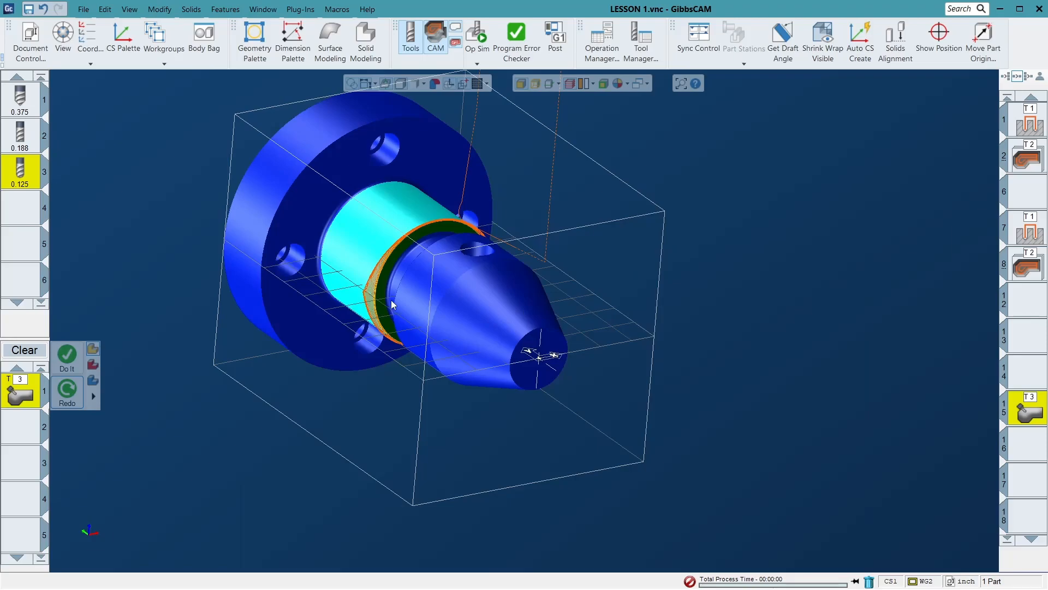
- Simulate the T3 groove operation with the X axis as 4th axis direction and close the simulation
{"action": "left_click", "coordinate": [477, 34]}
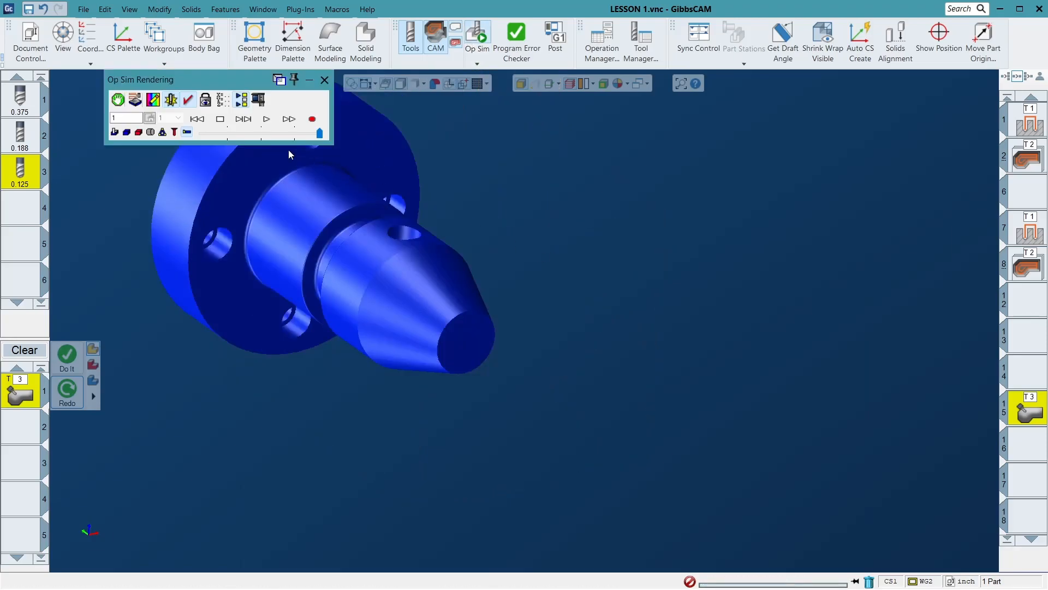
{"action": "left_click", "coordinate": [266, 119]}
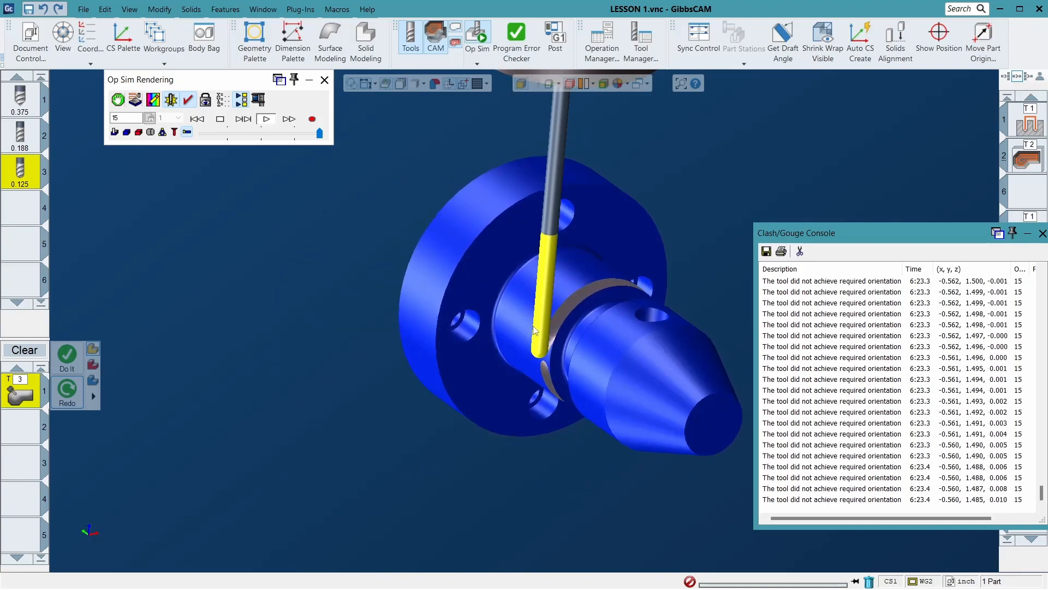
{"action": "left_click", "coordinate": [324, 82]}
- Set the T3 process's 4th axis direction to Z axis, regenerate the toolpath and close the process
{"action": "double_click", "coordinate": [31, 404]}
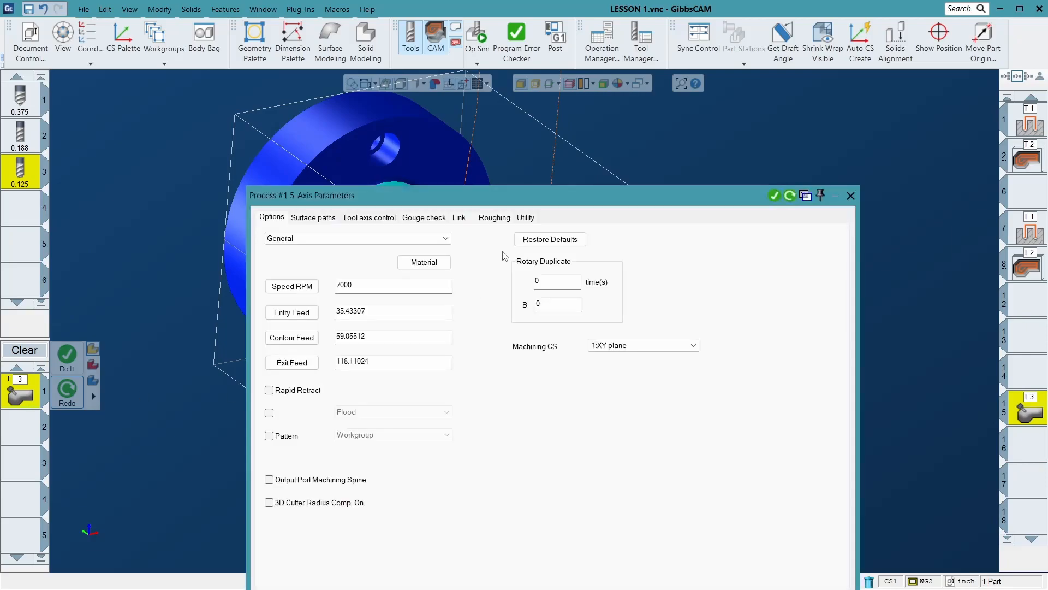
{"action": "left_click", "coordinate": [382, 217]}
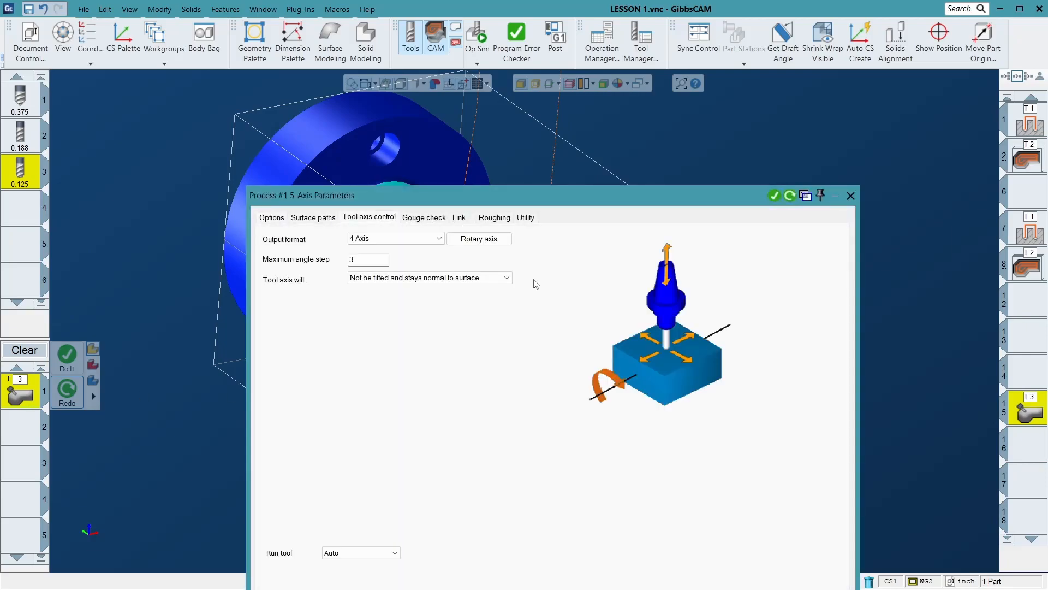
{"action": "left_click", "coordinate": [494, 239]}
{"action": "left_click", "coordinate": [532, 222]}
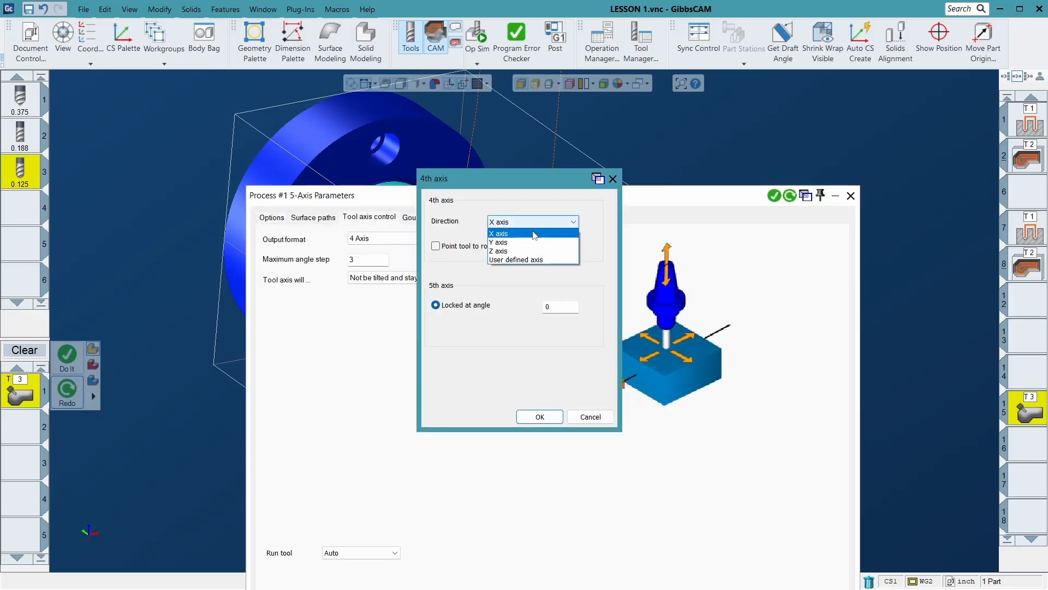
{"action": "left_click", "coordinate": [519, 252]}
{"action": "left_click", "coordinate": [539, 417]}
{"action": "left_click_drag", "start_coordinate": [790, 213], "coordinate": [773, 323]}
{"action": "left_click", "coordinate": [774, 306]}
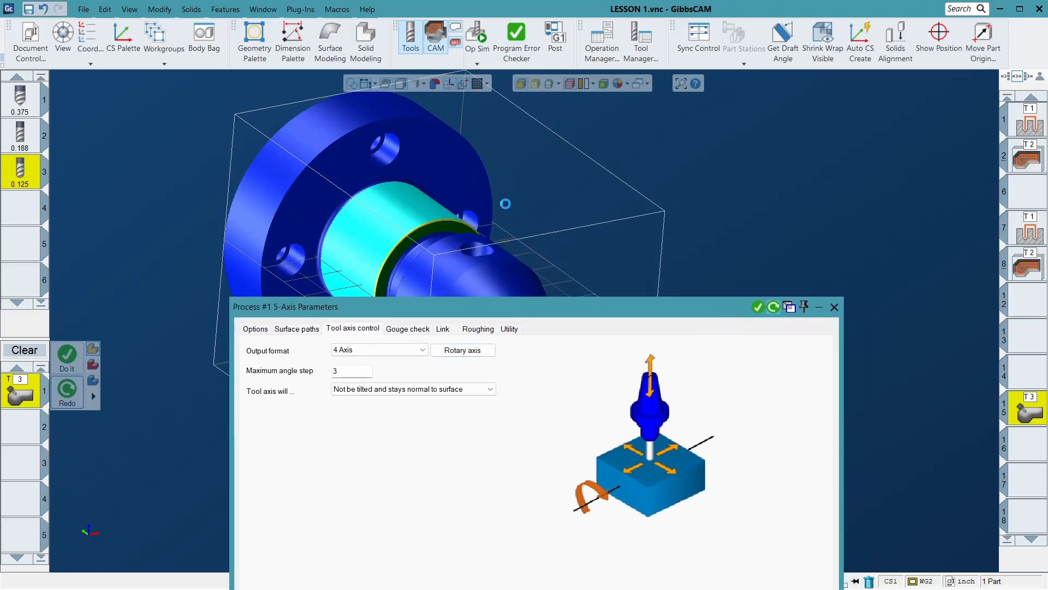
{"action": "left_click", "coordinate": [835, 307]}
- Simulate the T3 groove operation with the Z axis as 4th axis direction and close the simulation
{"action": "left_click", "coordinate": [477, 33]}
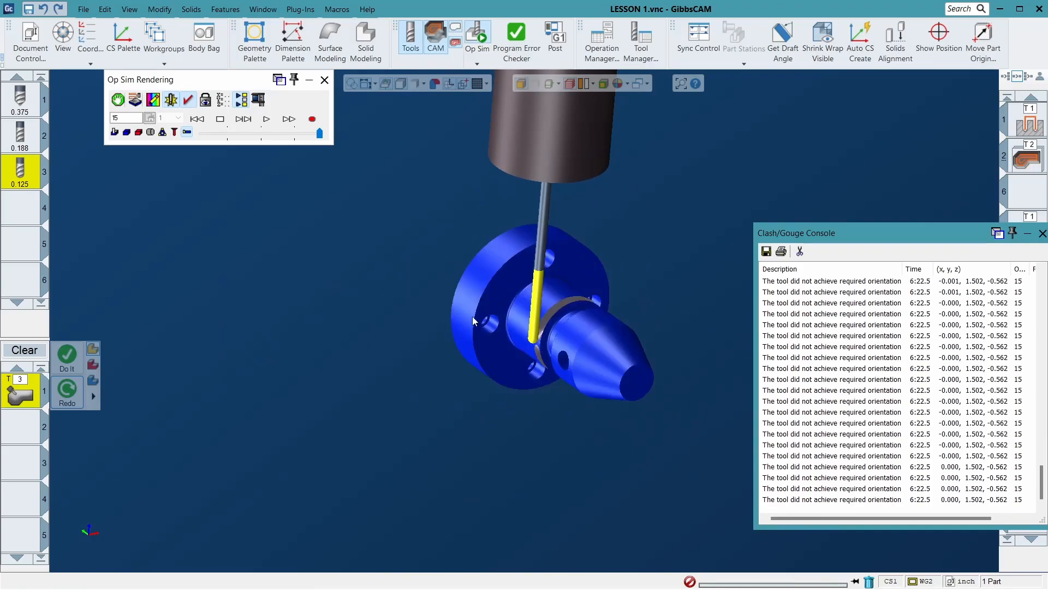
{"action": "left_click", "coordinate": [324, 80]}
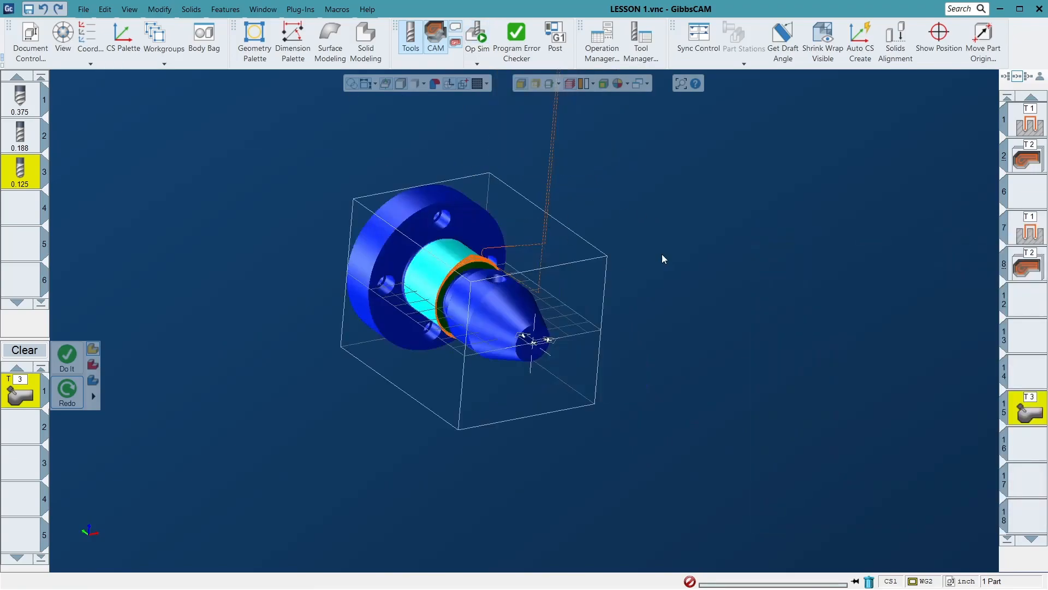
- Set the T3 process's 4th axis direction back to Y axis, regenerate the toolpath and close the process
{"action": "double_click", "coordinate": [1036, 414]}
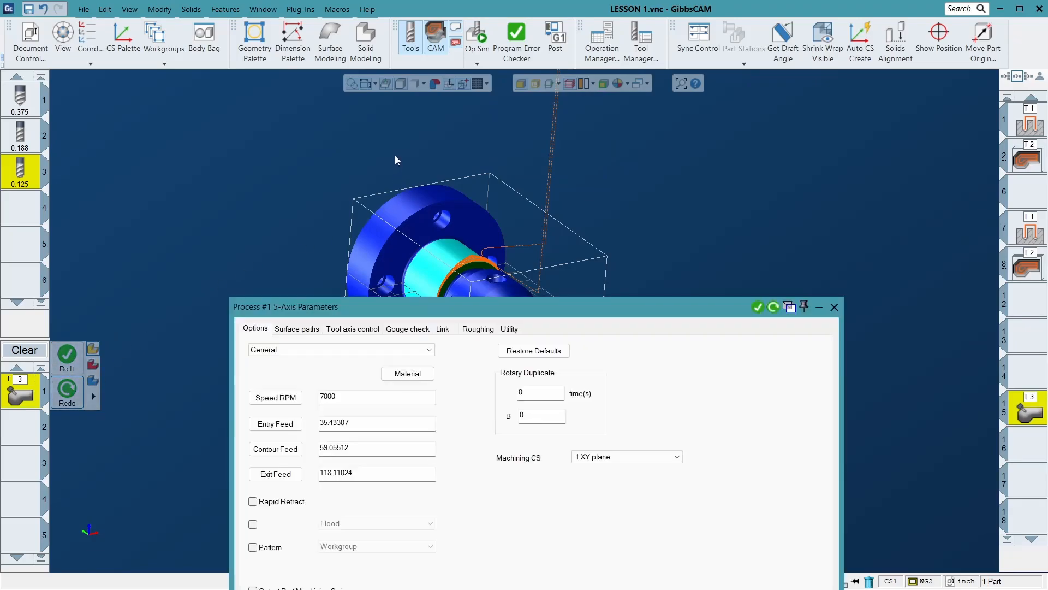
{"action": "left_click", "coordinate": [363, 330]}
{"action": "left_click", "coordinate": [463, 350]}
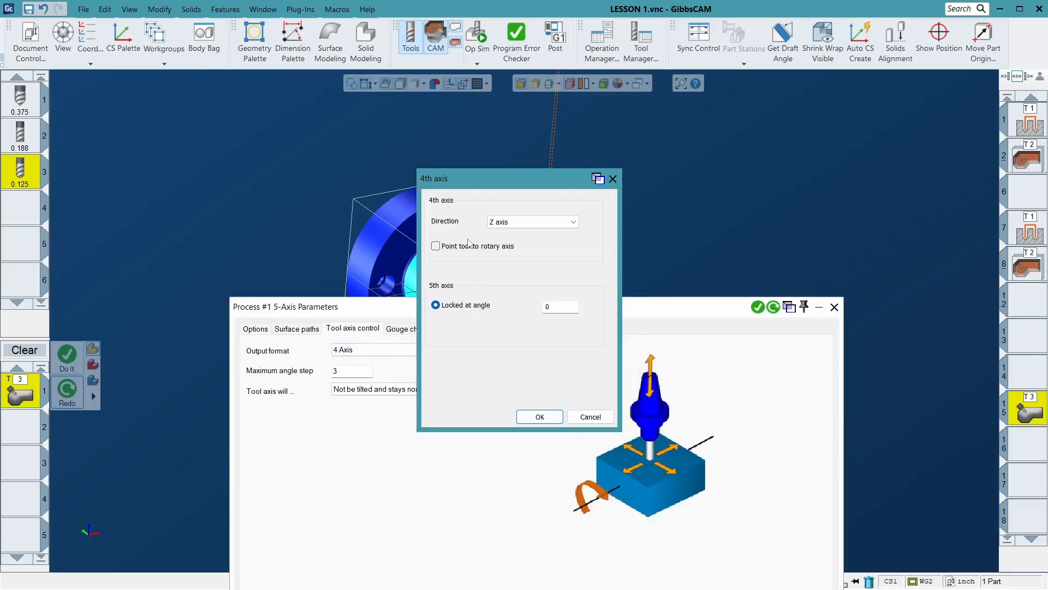
{"action": "left_click", "coordinate": [533, 221]}
{"action": "left_click", "coordinate": [526, 248]}
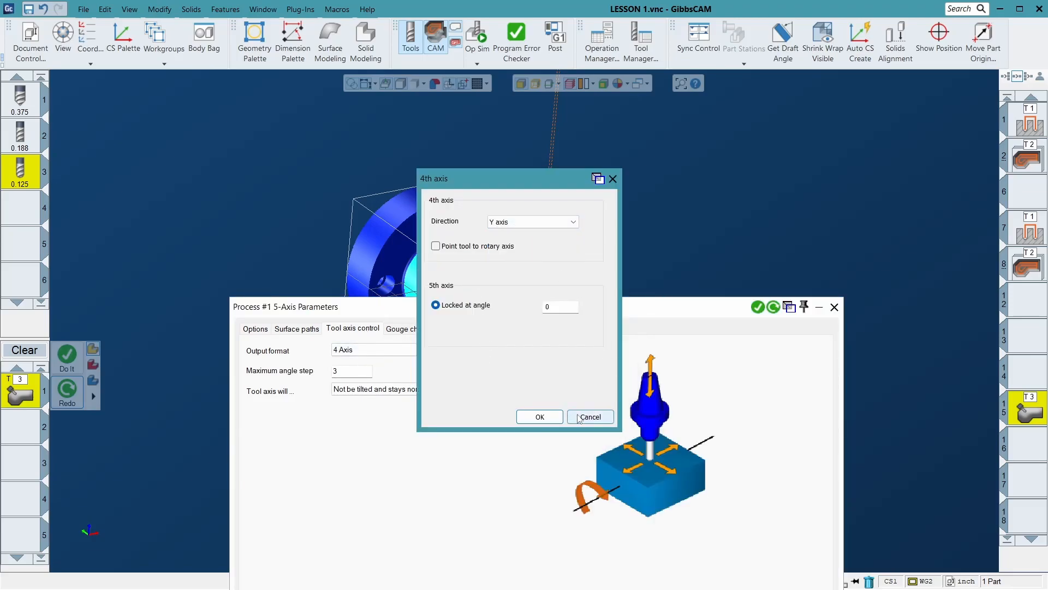
{"action": "left_click", "coordinate": [538, 416]}
{"action": "left_click", "coordinate": [773, 307]}
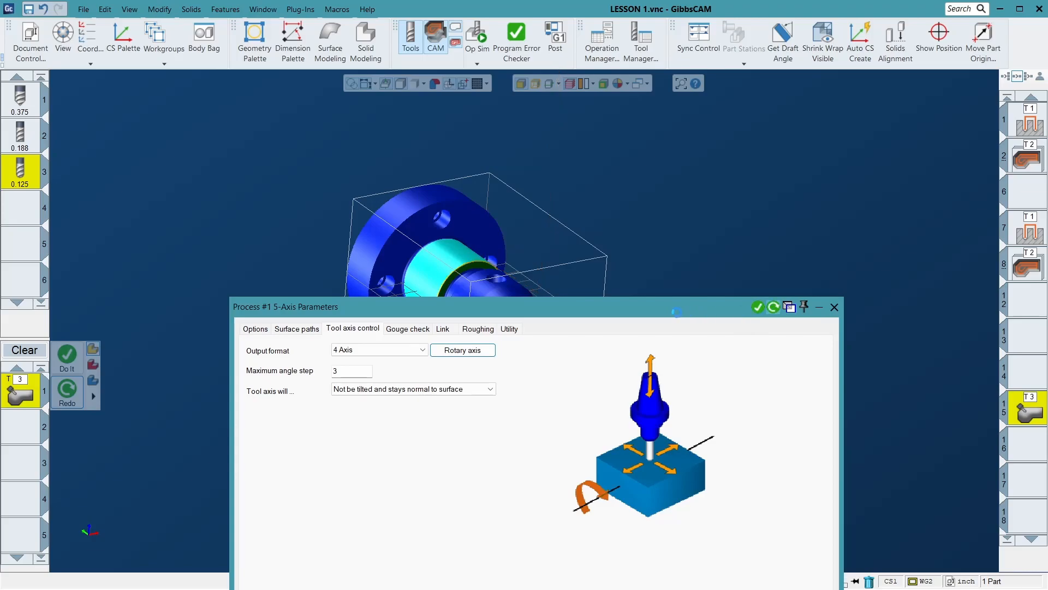
{"action": "left_click", "coordinate": [834, 306]}
- Simulate the T3 groove operation with the Y axis restored through the end of the program and close the simulation
{"action": "left_click", "coordinate": [481, 43]}
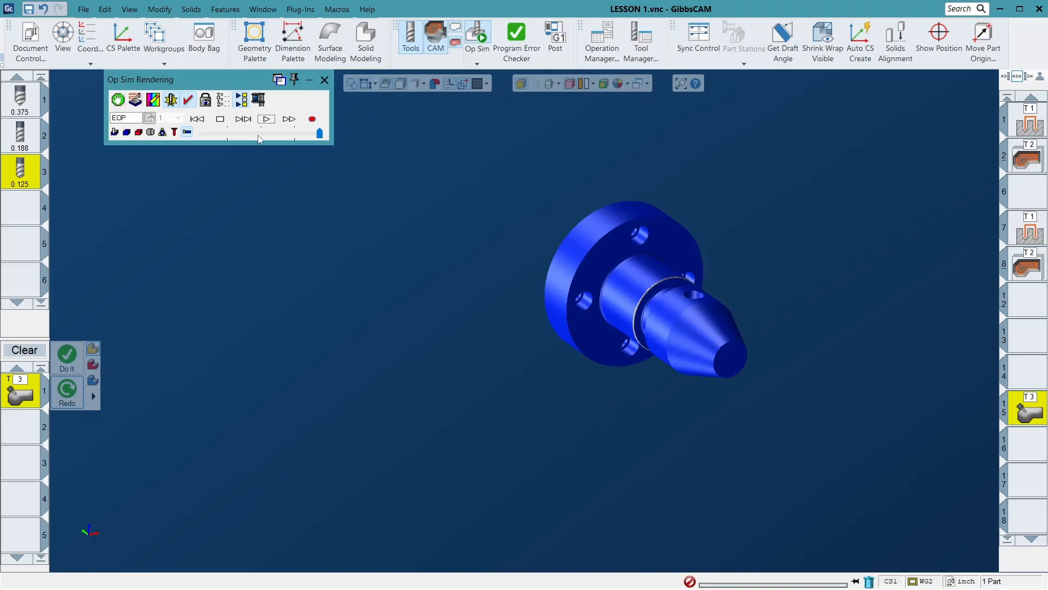
{"action": "left_click", "coordinate": [324, 79]}
- Examine the T3 toolpath passes around the groove's ring face and the adjoining cylindrical shaft face from several angles
{"action": "scroll", "coordinate": [435, 245], "scroll_direction": "up", "scroll_amount": 2}
{"action": "middle_click_drag", "start_coordinate": [390, 215], "coordinate": [366, 228]}
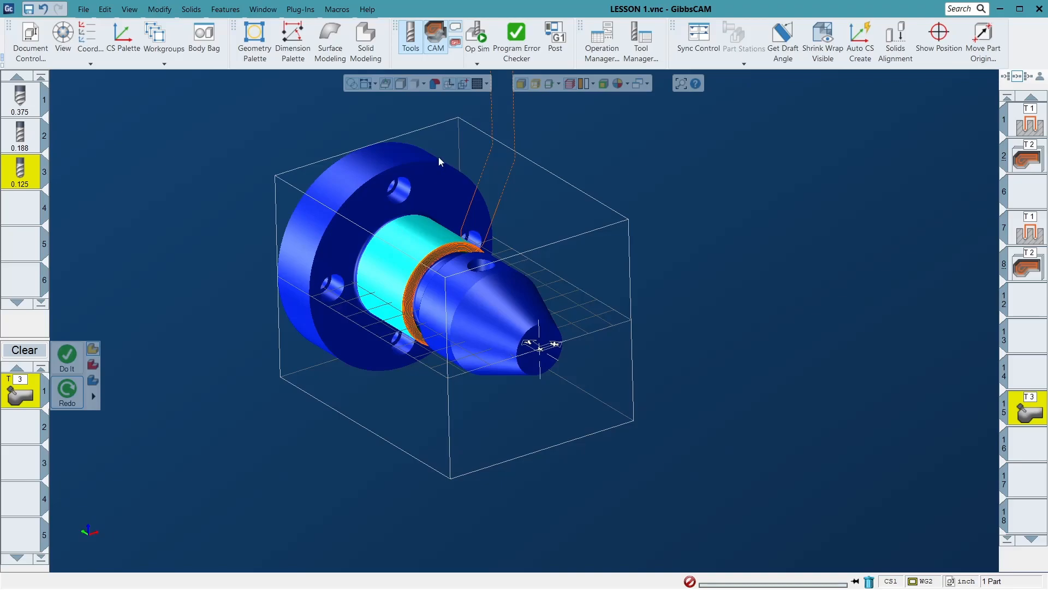
{"action": "left_click_drag", "start_coordinate": [291, 169], "coordinate": [607, 441]}
{"action": "middle_click_drag", "start_coordinate": [425, 235], "coordinate": [319, 289]}
{"action": "scroll", "coordinate": [411, 286], "scroll_direction": "down", "scroll_amount": 3}
{"action": "middle_click_drag", "start_coordinate": [466, 216], "coordinate": [612, 236]}
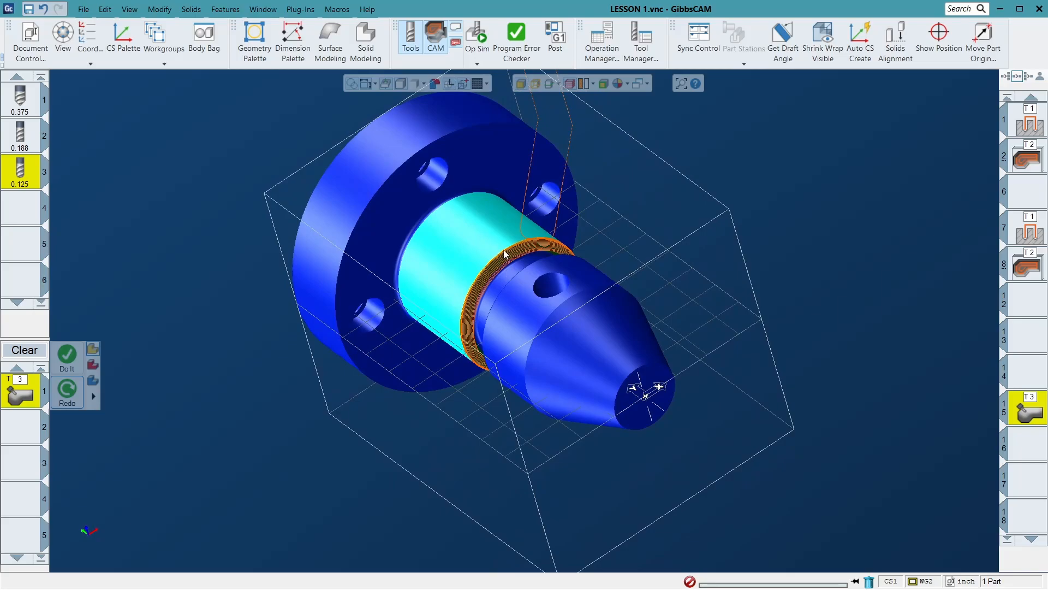
{"action": "scroll", "coordinate": [506, 257], "scroll_direction": "up", "scroll_amount": 2}
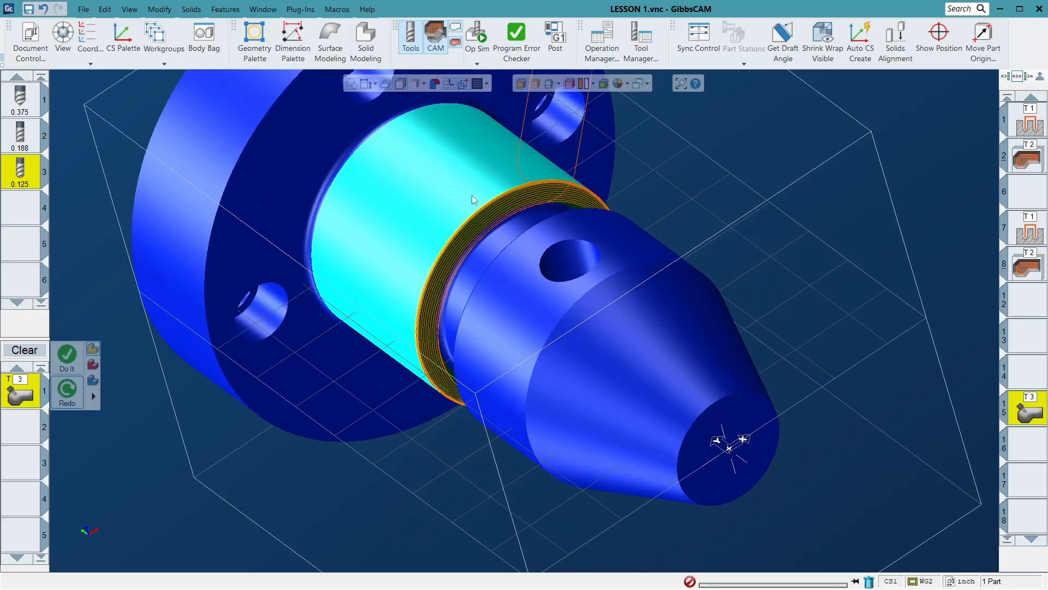
{"action": "middle_click_drag", "start_coordinate": [451, 229], "coordinate": [490, 181]}
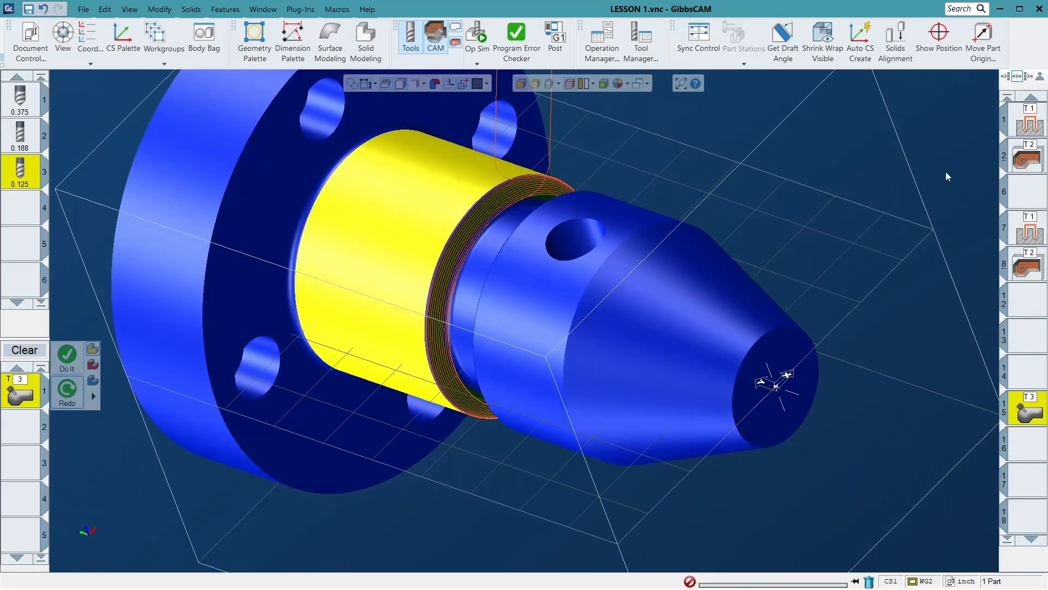